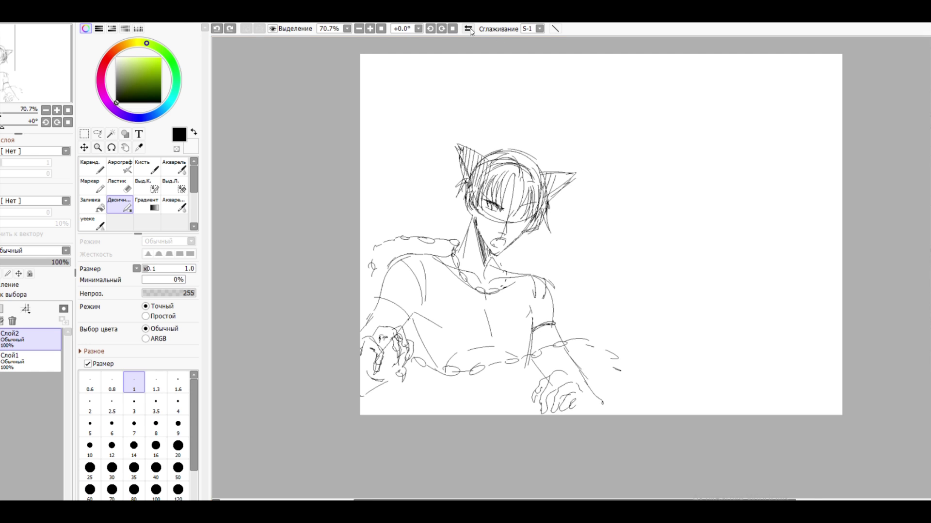
{"action": "left_click", "coordinate": [468, 29]}
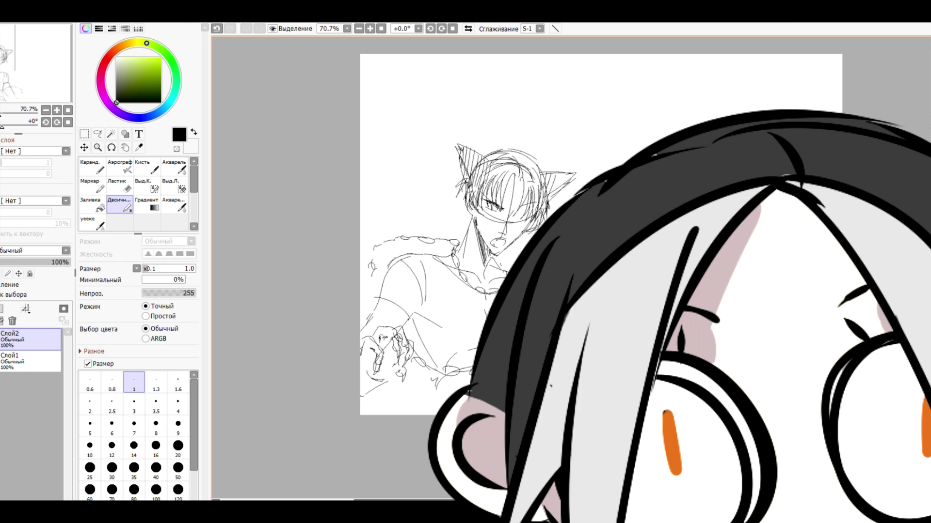
{"action": "key", "text": "ctrl+plus"}
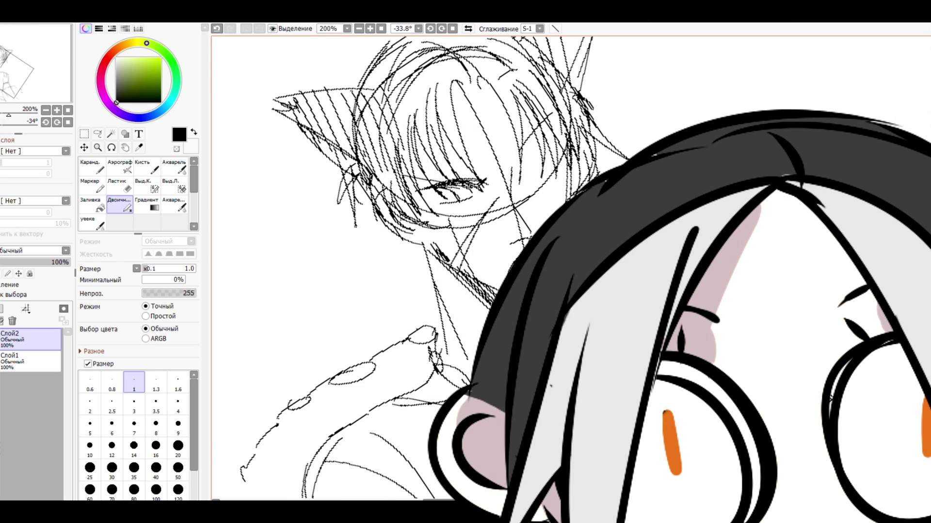
{"action": "key", "text": "ctrl+minus"}
{"action": "key", "text": "ctrl+minus"}
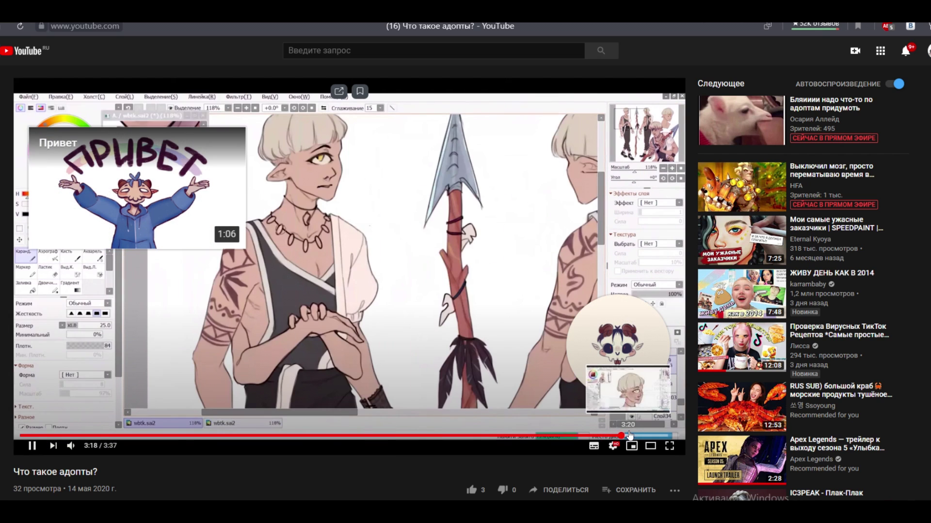
{"action": "left_click", "coordinate": [131, 184]}
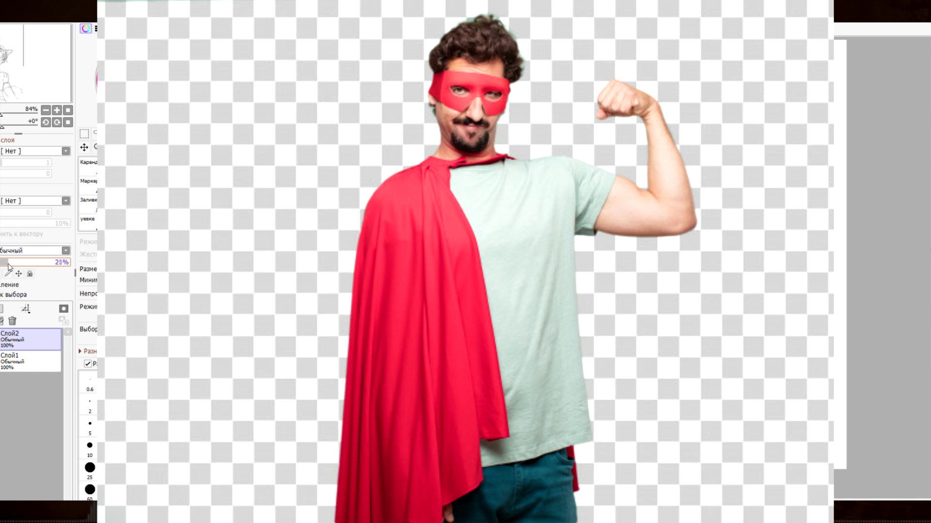
Step: Lower the opacity of the sketch layer Слой2 to 19% and add a new layer above it
{"action": "left_click_drag", "start_coordinate": [9, 265], "coordinate": [8, 266]}
{"action": "left_click", "coordinate": [2, 309]}
Step: Ink the jawline, chin and nose of the cat-eared character over the faded sketch with the binary pen at size 1.6
{"action": "left_click_drag", "start_coordinate": [339, 300], "coordinate": [347, 329]}
{"action": "scroll", "coordinate": [649, 188], "scroll_direction": "up", "scroll_amount": 3}
{"action": "left_click_drag", "start_coordinate": [662, 125], "coordinate": [645, 186]}
{"action": "mouse_move", "coordinate": [656, 142]}
{"action": "left_mouse_down"}
{"action": "mouse_move", "coordinate": [607, 262]}
{"action": "mouse_move", "coordinate": [584, 265]}
{"action": "left_mouse_up"}
{"action": "left_click_drag", "start_coordinate": [500, 197], "coordinate": [553, 245]}
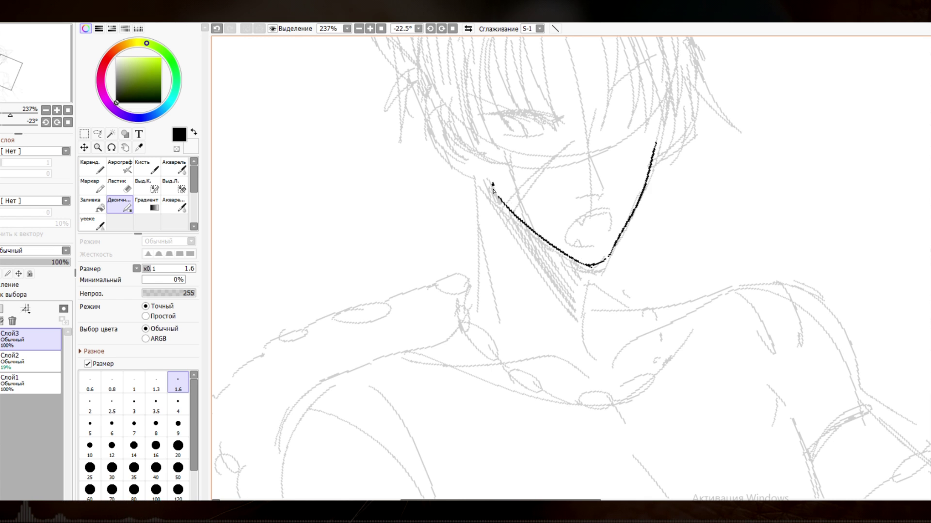
{"action": "mouse_move", "coordinate": [596, 181]}
{"action": "left_mouse_down"}
{"action": "mouse_move", "coordinate": [600, 189]}
{"action": "mouse_move", "coordinate": [579, 196]}
{"action": "left_mouse_up"}
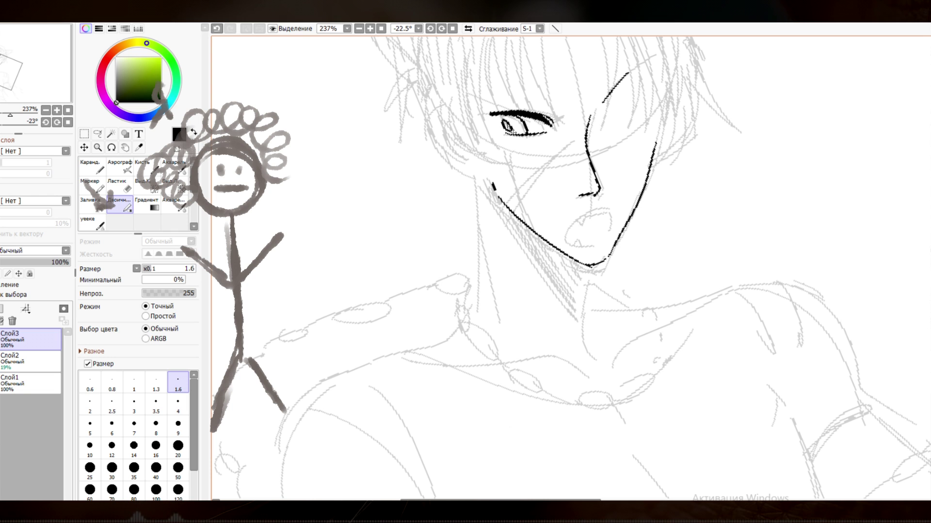
Step: Ink the eyebrow above the finished eye and undo the stray strokes
{"action": "mouse_move", "coordinate": [480, 99]}
{"action": "left_mouse_down"}
{"action": "mouse_move", "coordinate": [523, 104]}
{"action": "mouse_move", "coordinate": [487, 97]}
{"action": "left_mouse_up"}
{"action": "key", "text": "ctrl+z"}
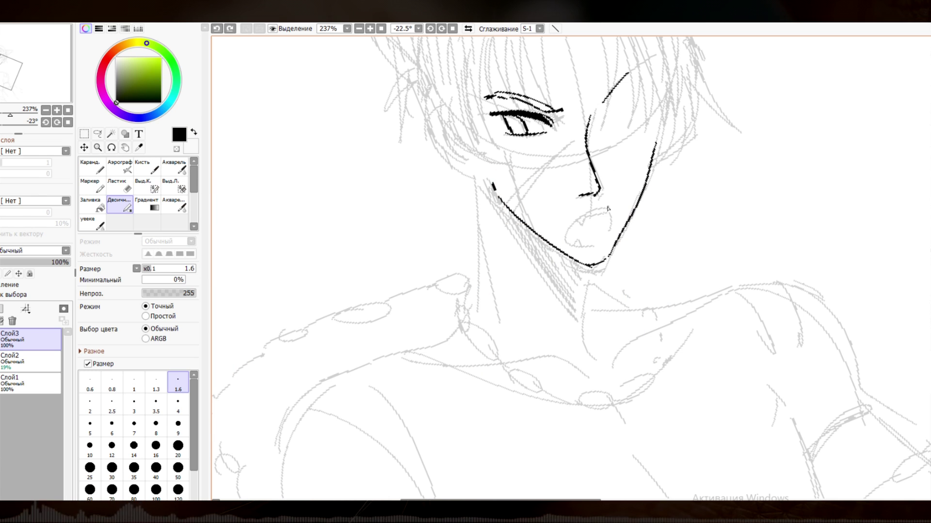
{"action": "key", "text": "ctrl+z"}
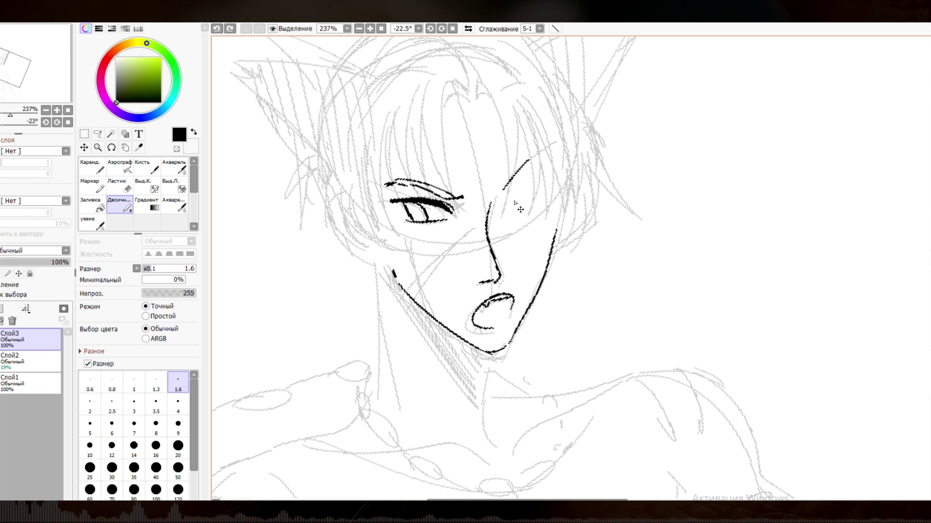
{"action": "left_click_drag", "start_coordinate": [553, 188], "coordinate": [507, 206]}
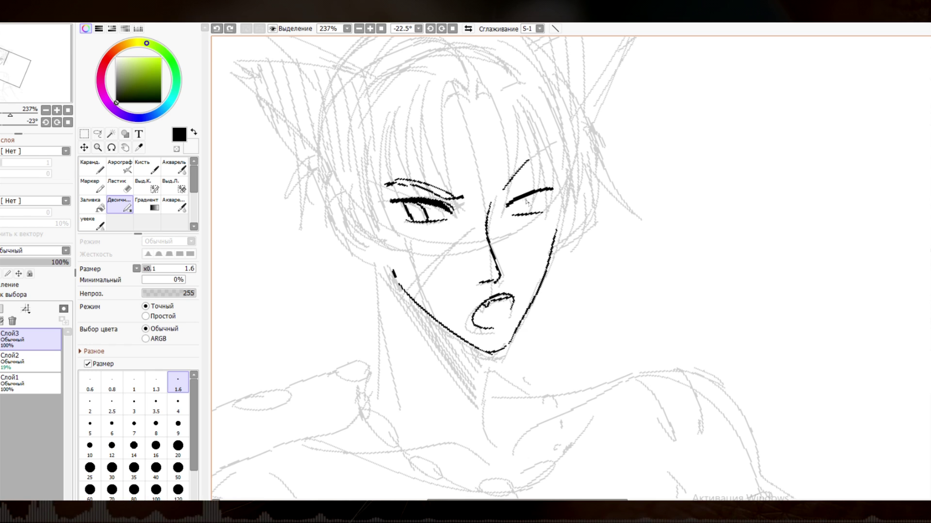
{"action": "key", "text": "ctrl+z"}
{"action": "key", "text": "ctrl+z"}
{"action": "key", "text": "ctrl+z"}
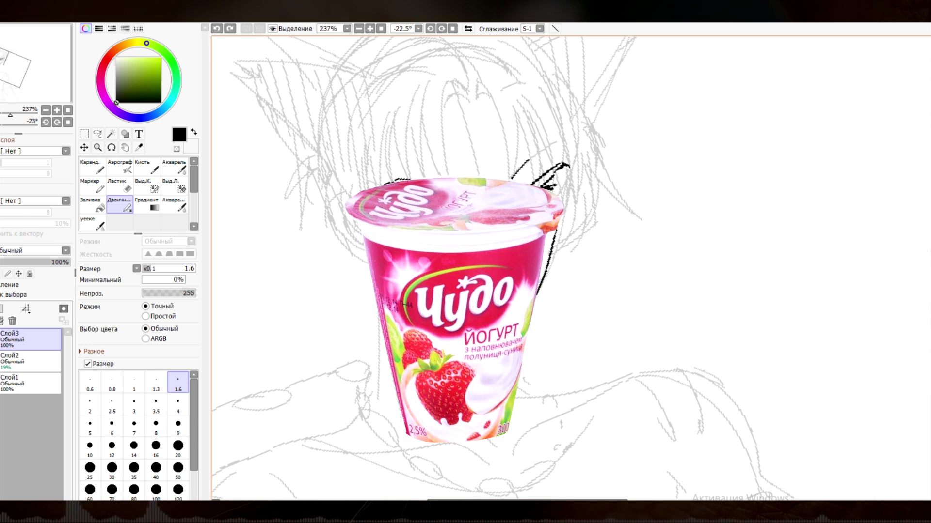
Step: Ink the fanged mouth on layer Слой3 with the binary pen at size 1.6, undoing the stroke that misses
{"action": "scroll", "coordinate": [580, 176], "scroll_direction": "down", "scroll_amount": 5}
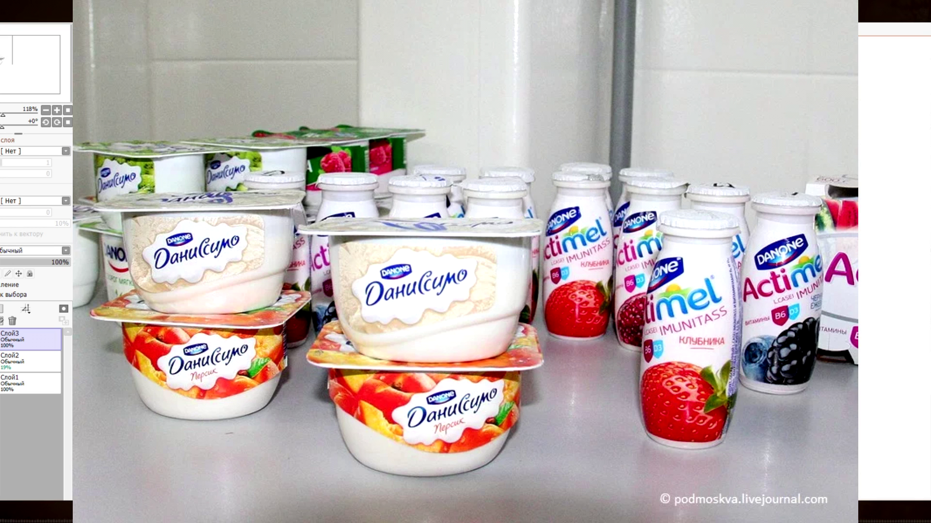
{"action": "left_click", "coordinate": [12, 359]}
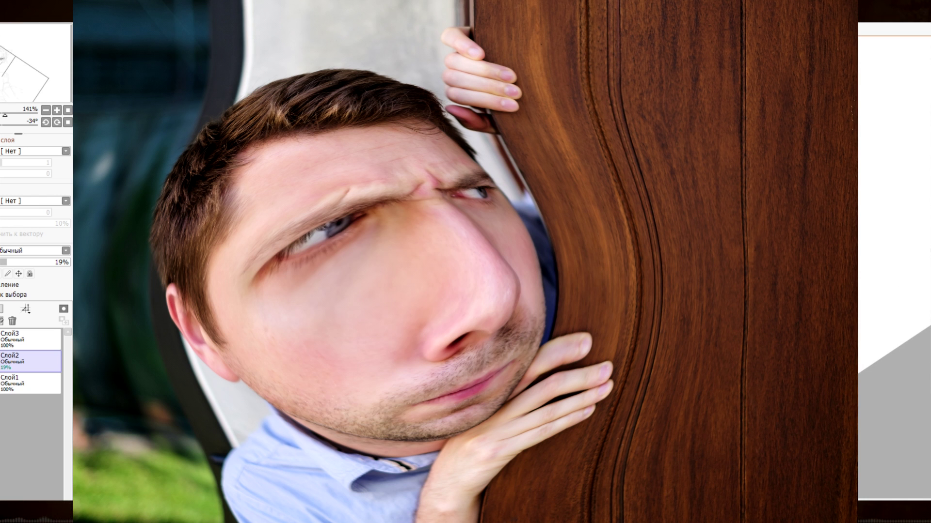
{"action": "left_click", "coordinate": [12, 337]}
{"action": "scroll", "coordinate": [466, 262], "scroll_direction": "up", "scroll_amount": 1}
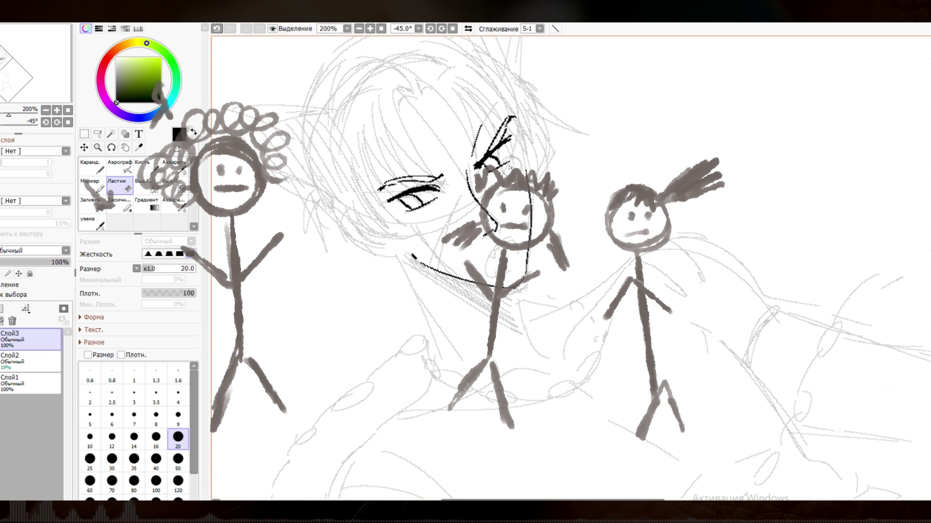
{"action": "left_click", "coordinate": [143, 169]}
{"action": "left_click", "coordinate": [119, 206]}
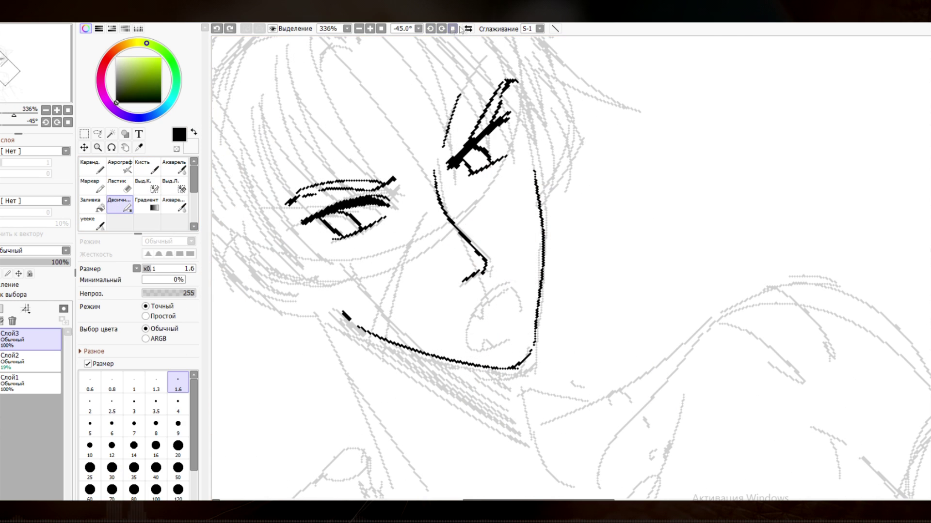
{"action": "key", "text": "h"}
{"action": "key", "text": "End"}
{"action": "key", "text": "ctrl+z"}
{"action": "mouse_move", "coordinate": [651, 237]}
{"action": "left_mouse_down"}
{"action": "mouse_move", "coordinate": [740, 228]}
{"action": "mouse_move", "coordinate": [679, 249]}
{"action": "left_mouse_up"}
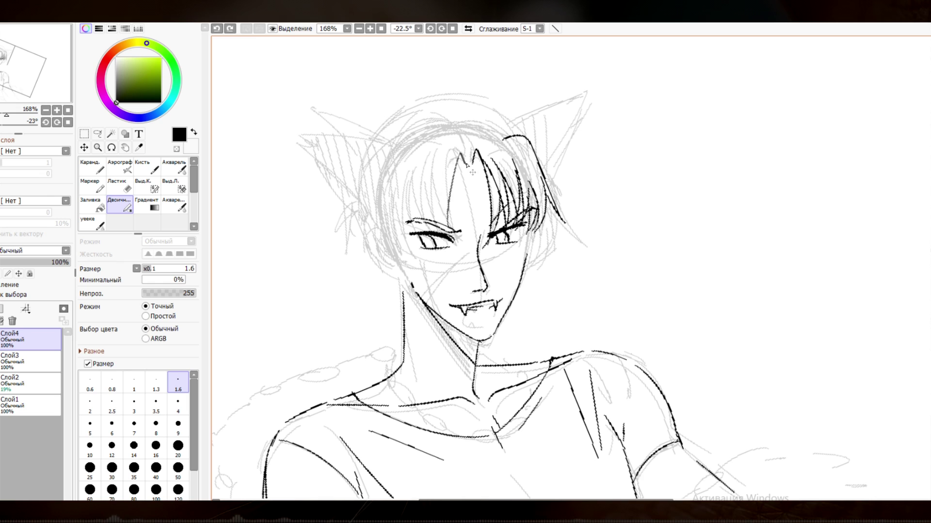
Step: Ink the long strands of the bangs from the parting to the side of the head on layer Слой4
{"action": "left_click_drag", "start_coordinate": [463, 153], "coordinate": [453, 237]}
{"action": "left_click_drag", "start_coordinate": [446, 146], "coordinate": [429, 233]}
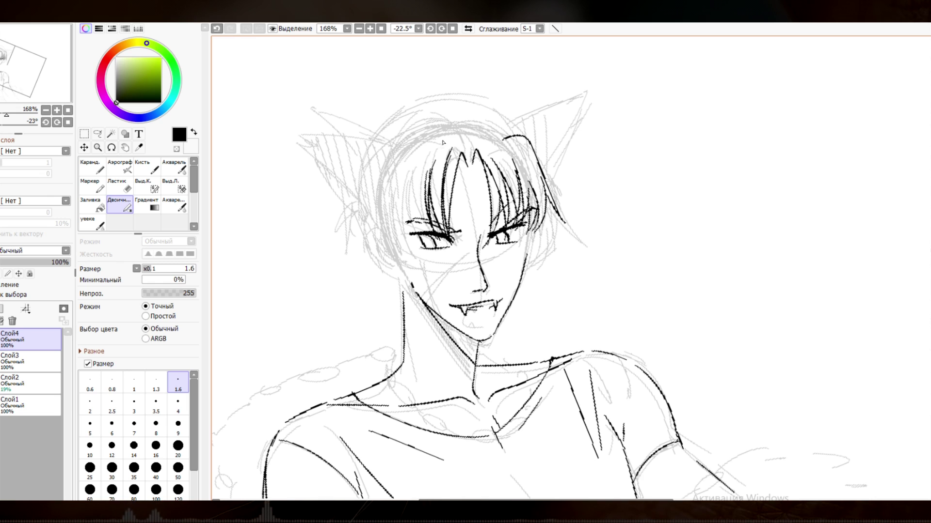
{"action": "left_click_drag", "start_coordinate": [425, 170], "coordinate": [416, 232]}
{"action": "left_click_drag", "start_coordinate": [417, 165], "coordinate": [400, 245]}
{"action": "left_click_drag", "start_coordinate": [383, 154], "coordinate": [366, 249]}
{"action": "left_click_drag", "start_coordinate": [415, 188], "coordinate": [376, 250]}
{"action": "left_click_drag", "start_coordinate": [369, 156], "coordinate": [359, 212]}
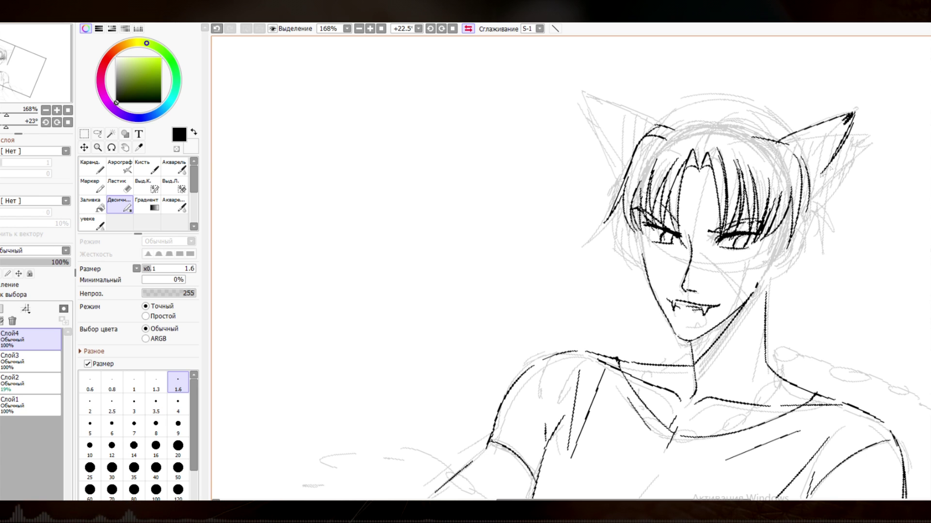
Step: Try inking the pointed animal ear on the hair layer Слой4, and erase it
{"action": "left_click_drag", "start_coordinate": [853, 112], "coordinate": [816, 177]}
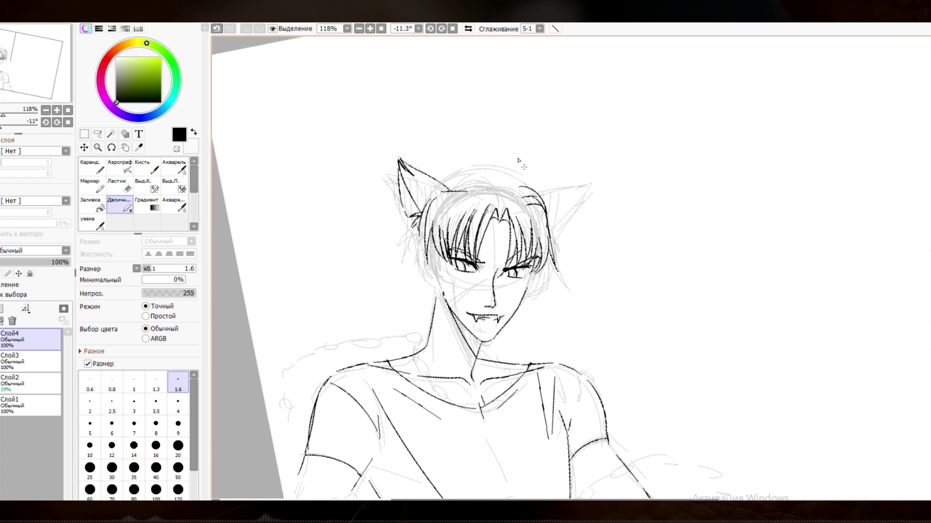
{"action": "key", "text": "e"}
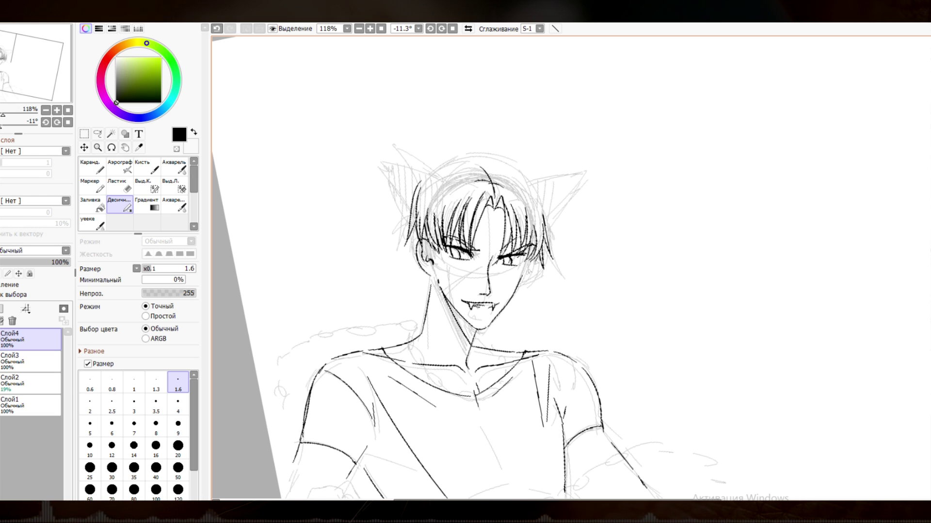
Step: Add a new layer above Слой4 and ink the outline of the pointed animal ear on it
{"action": "scroll", "coordinate": [416, 248], "scroll_direction": "up", "scroll_amount": 2}
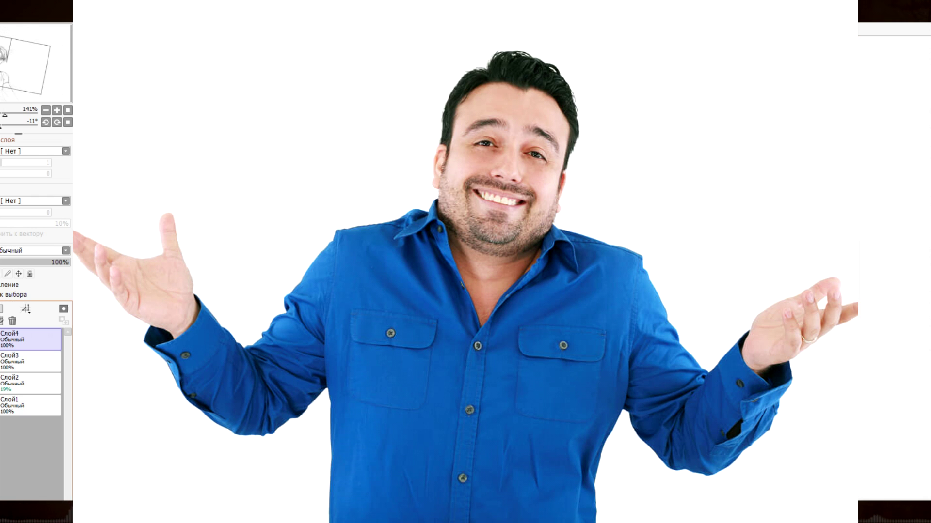
{"action": "key", "text": "ctrl+shift+n"}
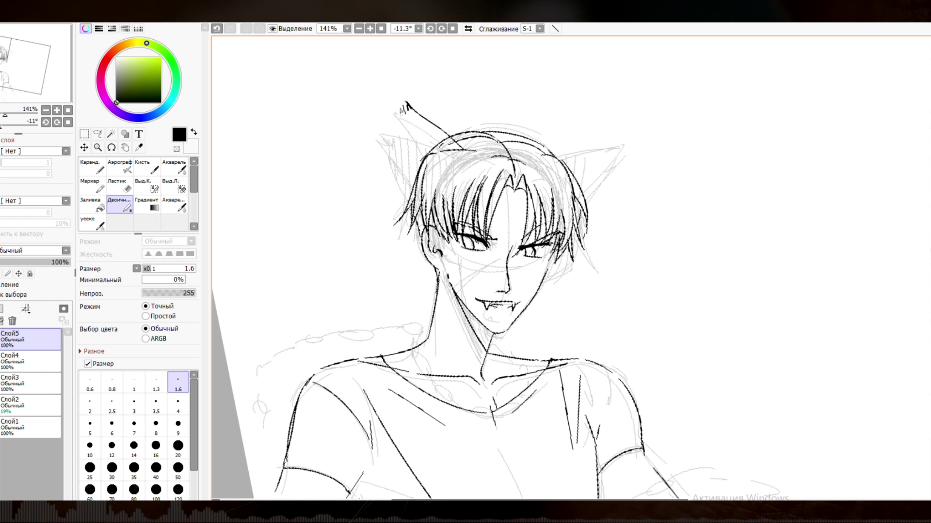
{"action": "mouse_move", "coordinate": [409, 109]}
{"action": "left_mouse_down"}
{"action": "mouse_move", "coordinate": [401, 180]}
{"action": "mouse_move", "coordinate": [388, 192]}
{"action": "left_mouse_up"}
{"action": "left_click_drag", "start_coordinate": [454, 144], "coordinate": [407, 154]}
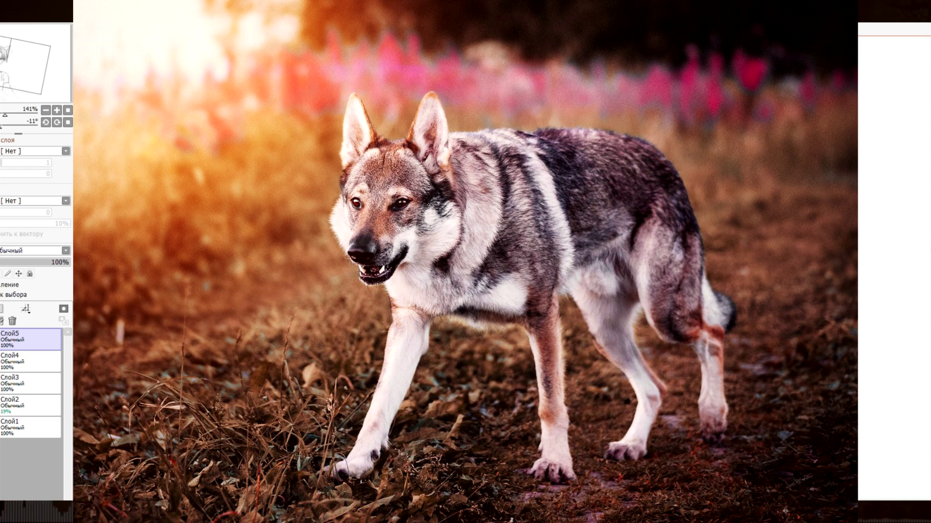
{"action": "scroll", "coordinate": [465, 262], "scroll_direction": "up", "scroll_amount": 1}
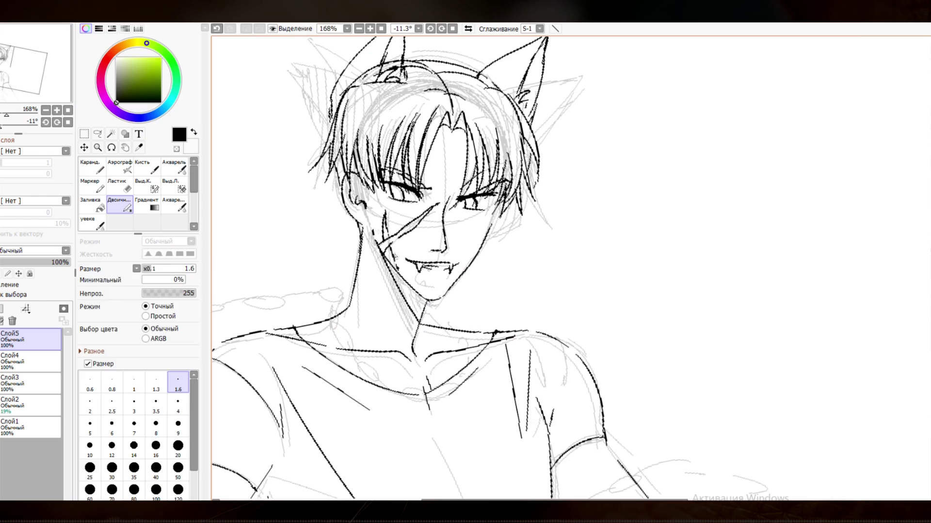
Step: Clean up the line art on layer Слой6 with the eraser at size 4, and return to the binary pen
{"action": "left_click", "coordinate": [120, 185]}
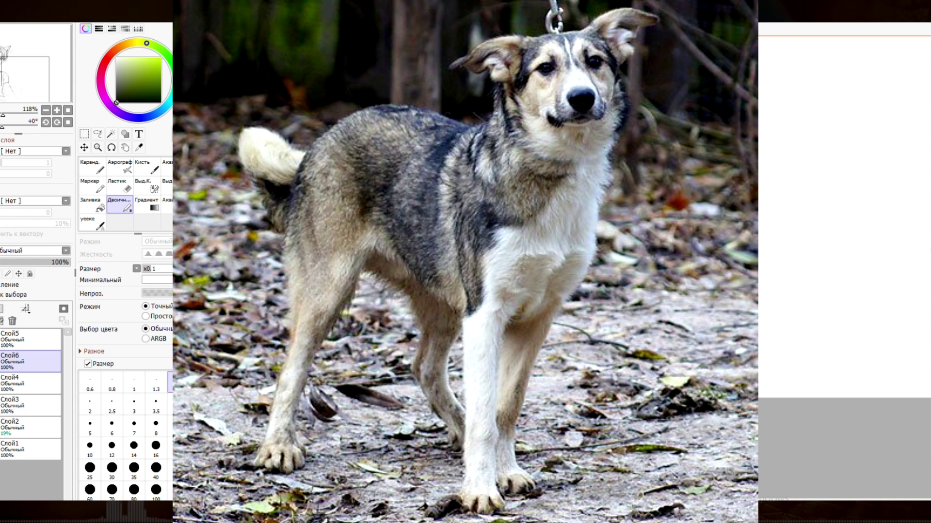
{"action": "scroll", "coordinate": [336, 320], "scroll_direction": "up", "scroll_amount": 1}
{"action": "key", "text": "e"}
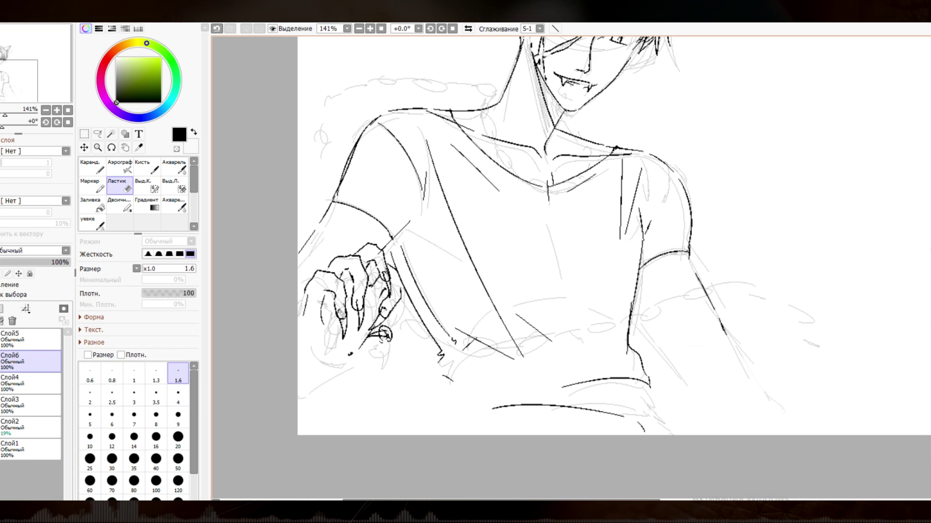
{"action": "key", "text": "bracketleft"}
{"action": "key", "text": "bracketleft"}
{"action": "key", "text": "bracketleft"}
{"action": "key", "text": "bracketleft"}
{"action": "key", "text": "bracketleft"}
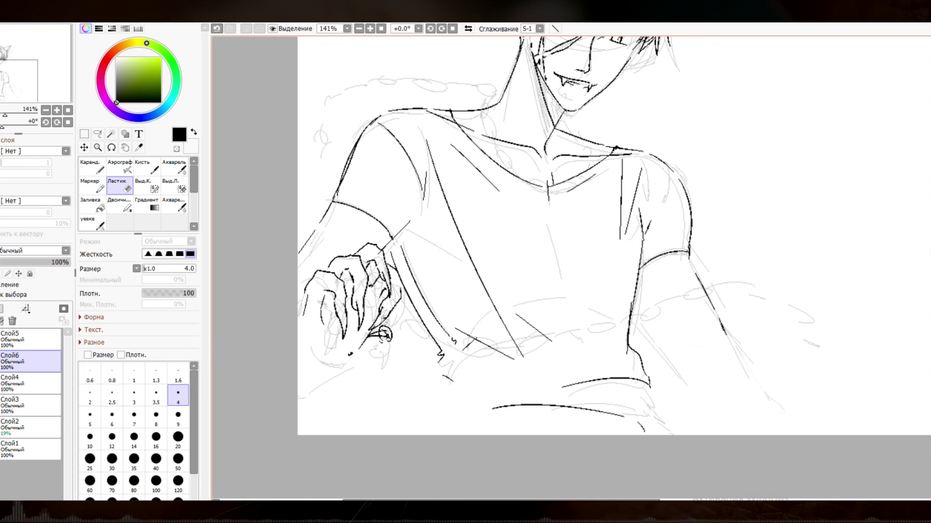
{"action": "key", "text": "n"}
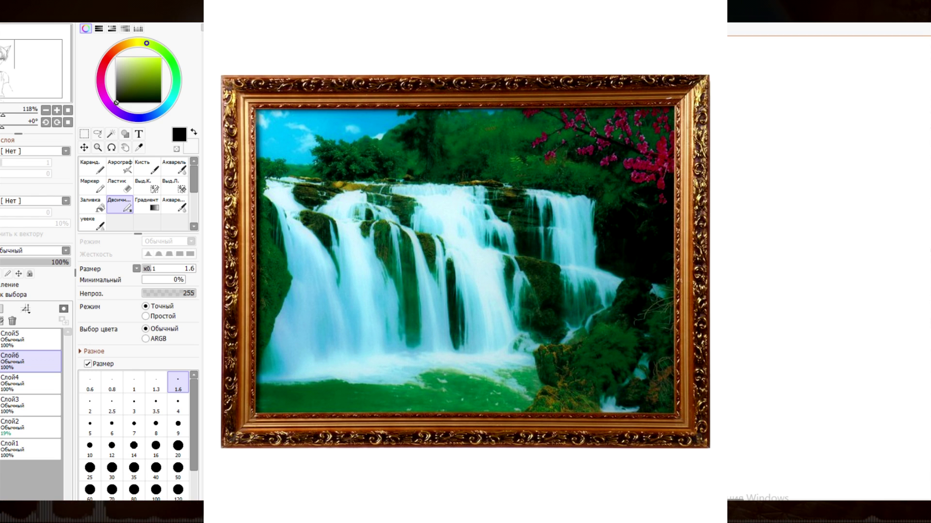
Step: Touch up layer Слой3 with the size 20 eraser and fill the neck shadow under the jaw solid black on layer Слой6
{"action": "key", "text": "e"}
{"action": "left_click", "coordinate": [29, 405]}
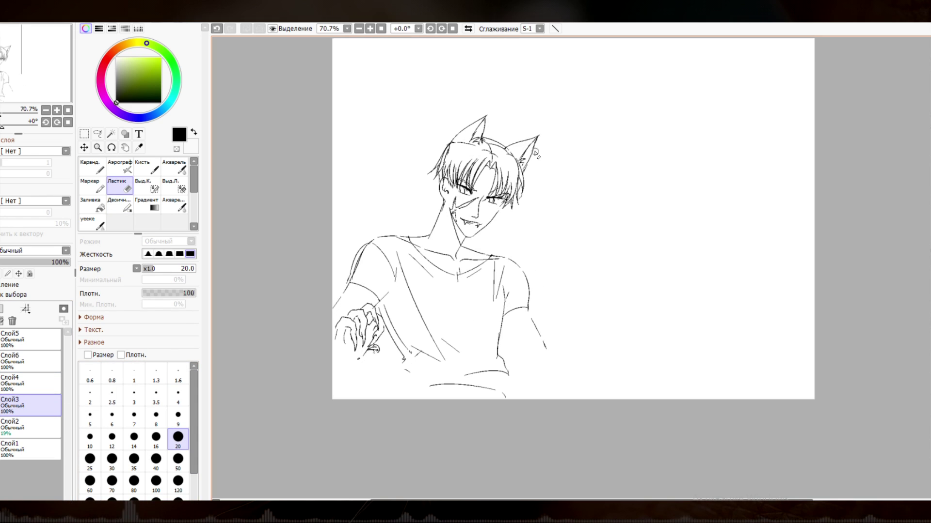
{"action": "left_click", "coordinate": [29, 361]}
{"action": "scroll", "coordinate": [517, 148], "scroll_direction": "up", "scroll_amount": 3}
{"action": "scroll", "coordinate": [517, 149], "scroll_direction": "up", "scroll_amount": 1}
{"action": "left_click", "coordinate": [469, 28]}
{"action": "left_click", "coordinate": [468, 29]}
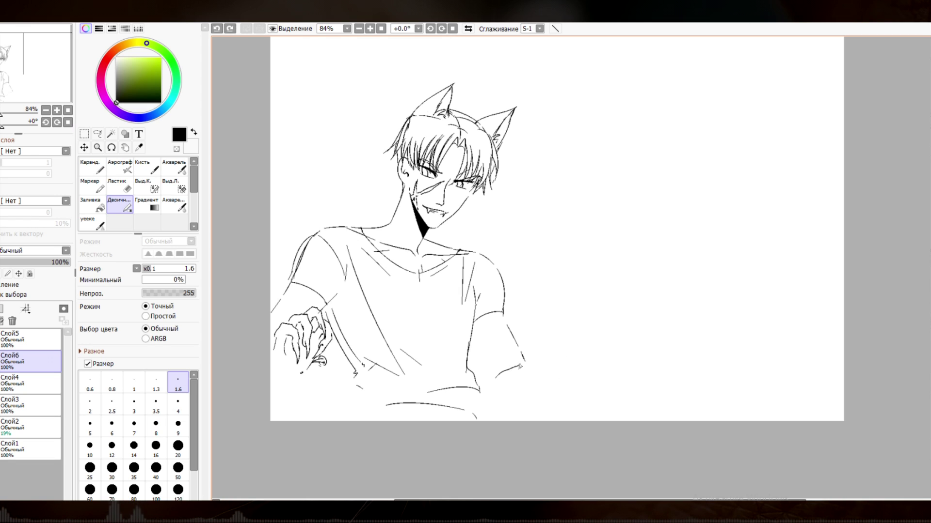
{"action": "scroll", "coordinate": [425, 252], "scroll_direction": "up", "scroll_amount": 1}
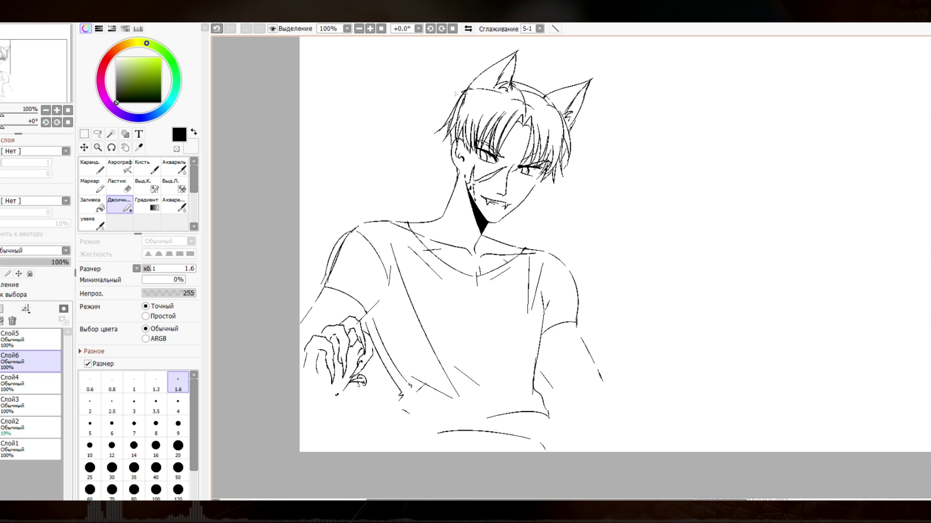
{"action": "scroll", "coordinate": [425, 252], "scroll_direction": "down", "scroll_amount": 2}
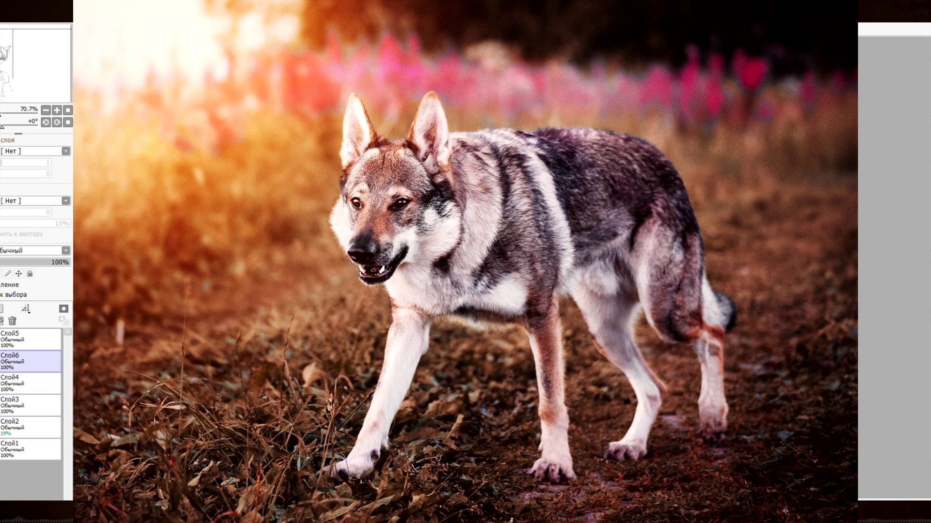
{"action": "scroll", "coordinate": [425, 251], "scroll_direction": "up", "scroll_amount": 2}
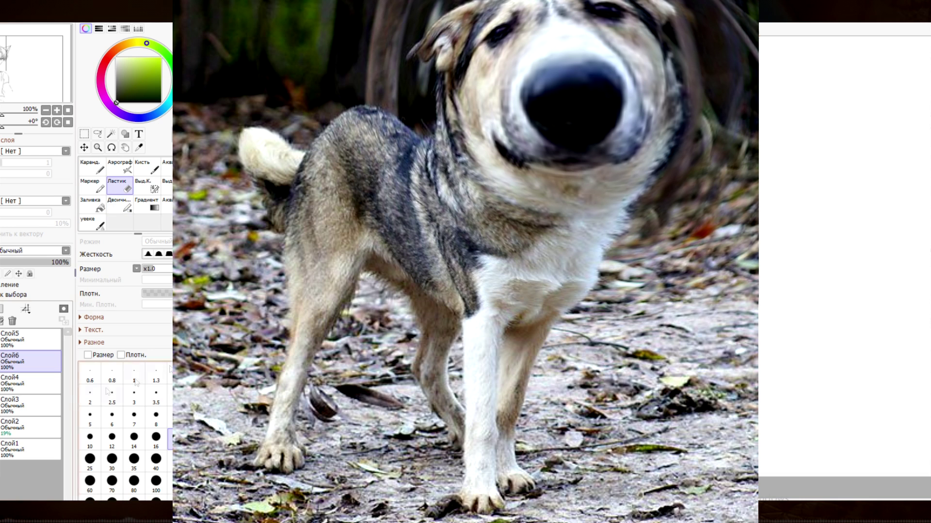
{"action": "left_click", "coordinate": [29, 405]}
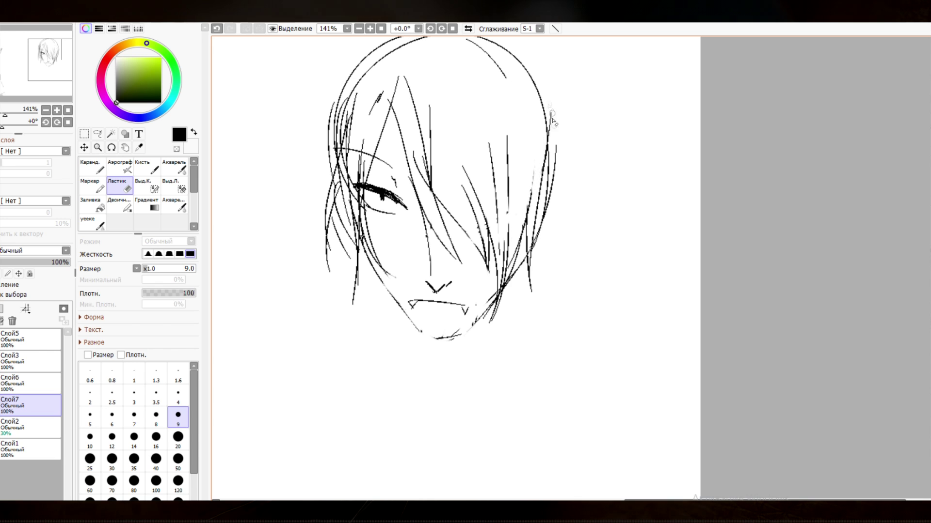
Step: Erase the excess outline strokes beside the second character's face and hair on layer Слой7 with the size 9 eraser
{"action": "mouse_move", "coordinate": [355, 223]}
{"action": "left_mouse_down"}
{"action": "mouse_move", "coordinate": [350, 164]}
{"action": "mouse_move", "coordinate": [344, 195]}
{"action": "mouse_move", "coordinate": [347, 106]}
{"action": "left_mouse_up"}
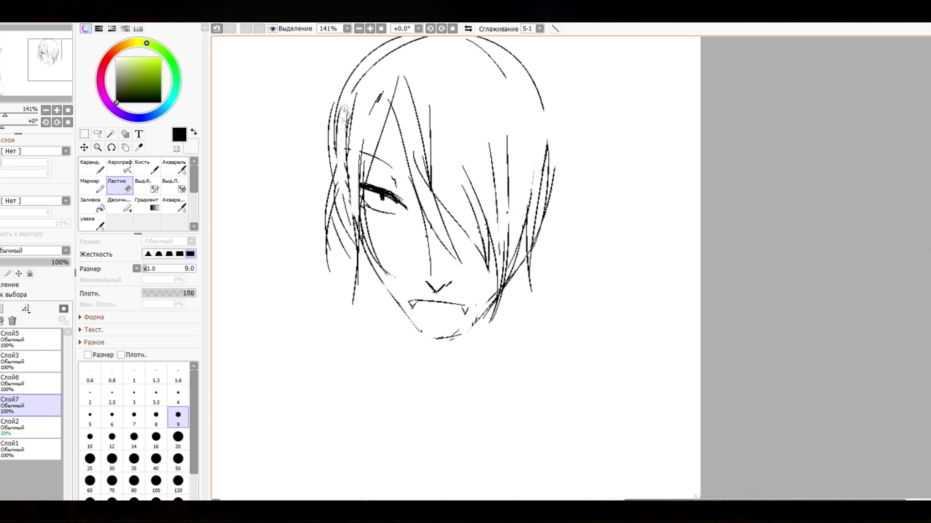
{"action": "scroll", "coordinate": [349, 97], "scroll_direction": "down", "scroll_amount": 3}
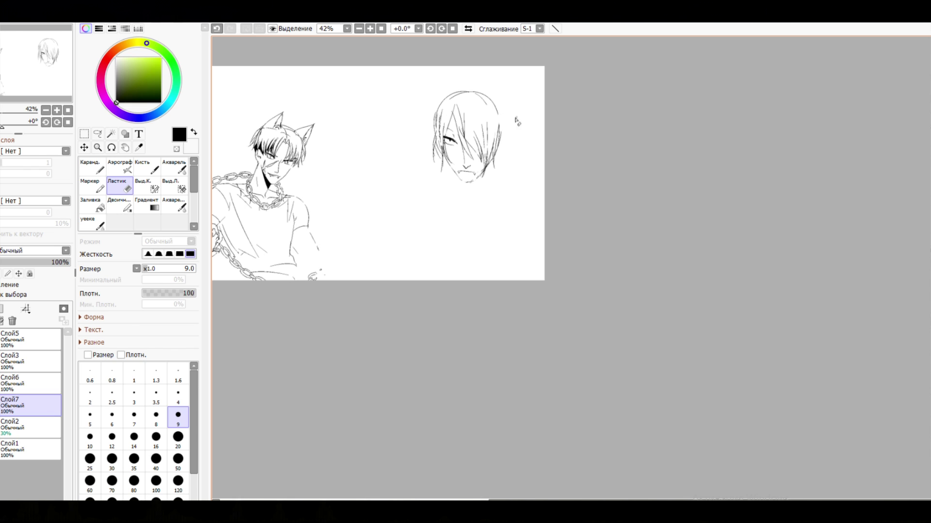
Step: Ink the second character's neck, collarbone and shoulder lines on layer Слой7 with the binary pen at size 1.6
{"action": "left_click", "coordinate": [178, 459]}
{"action": "key", "text": "n"}
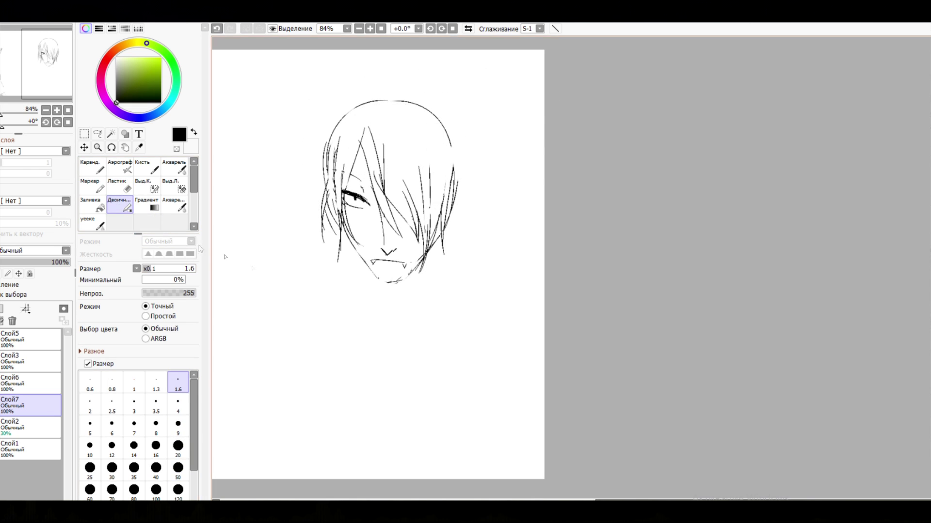
{"action": "left_click_drag", "start_coordinate": [360, 259], "coordinate": [364, 293]}
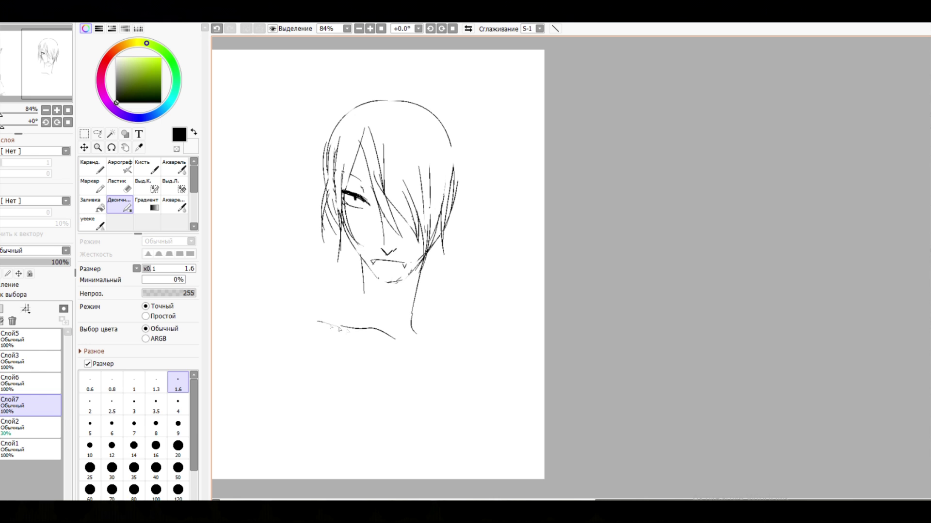
{"action": "left_click_drag", "start_coordinate": [426, 318], "coordinate": [479, 336]}
{"action": "left_click_drag", "start_coordinate": [495, 339], "coordinate": [508, 343]}
Step: Erase the second character's fanged mouth and the stray chin strokes on layer Слой7
{"action": "scroll", "coordinate": [538, 357], "scroll_direction": "down", "scroll_amount": 5}
{"action": "scroll", "coordinate": [473, 335], "scroll_direction": "up", "scroll_amount": 8}
{"action": "key", "text": "e"}
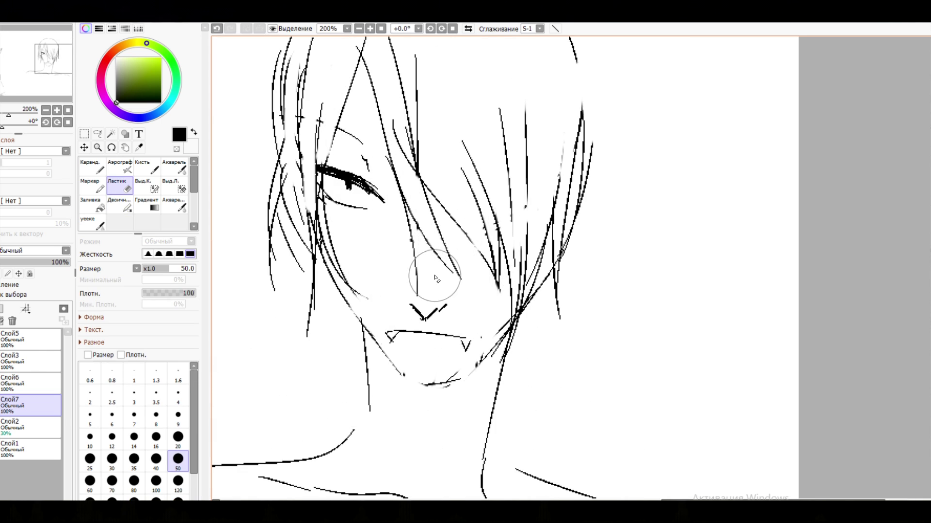
{"action": "mouse_move", "coordinate": [462, 348]}
{"action": "left_mouse_down"}
{"action": "mouse_move", "coordinate": [354, 327]}
{"action": "mouse_move", "coordinate": [474, 349]}
{"action": "mouse_move", "coordinate": [441, 366]}
{"action": "left_mouse_up"}
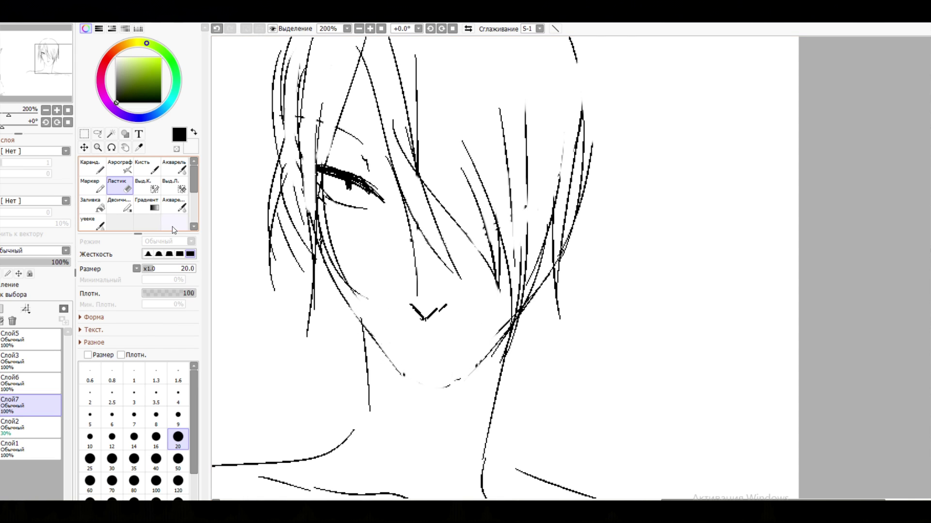
Step: Redraw the second character's mouth as a closed line with the size 1.6 binary pen, undoing the rejected fanged strokes
{"action": "key", "text": "b"}
{"action": "key", "text": "ctrl+z"}
{"action": "key", "text": "ctrl+z"}
{"action": "left_click_drag", "start_coordinate": [398, 335], "coordinate": [487, 326]}
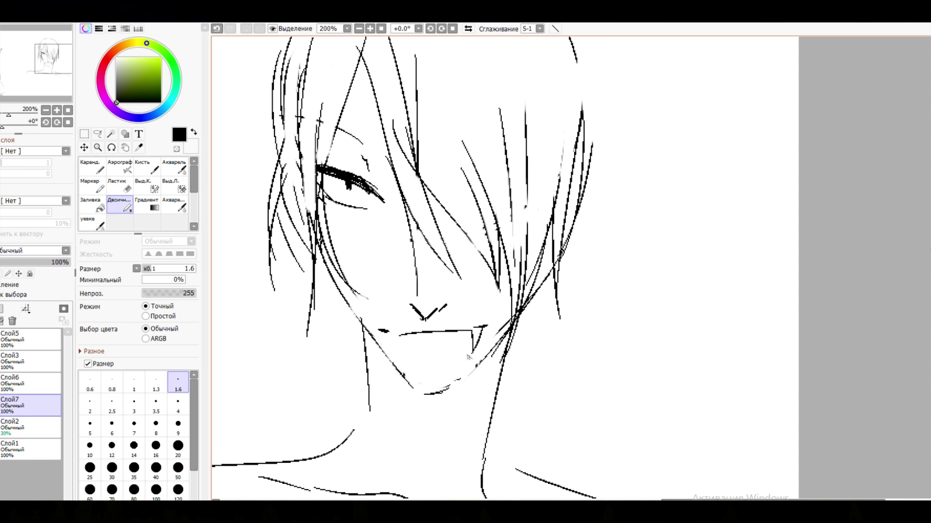
{"action": "scroll", "coordinate": [412, 339], "scroll_direction": "down", "scroll_amount": 4}
{"action": "scroll", "coordinate": [412, 340], "scroll_direction": "up", "scroll_amount": 6}
{"action": "key", "text": "ctrl+z"}
{"action": "key", "text": "ctrl+z"}
{"action": "left_click_drag", "start_coordinate": [345, 345], "coordinate": [407, 342]}
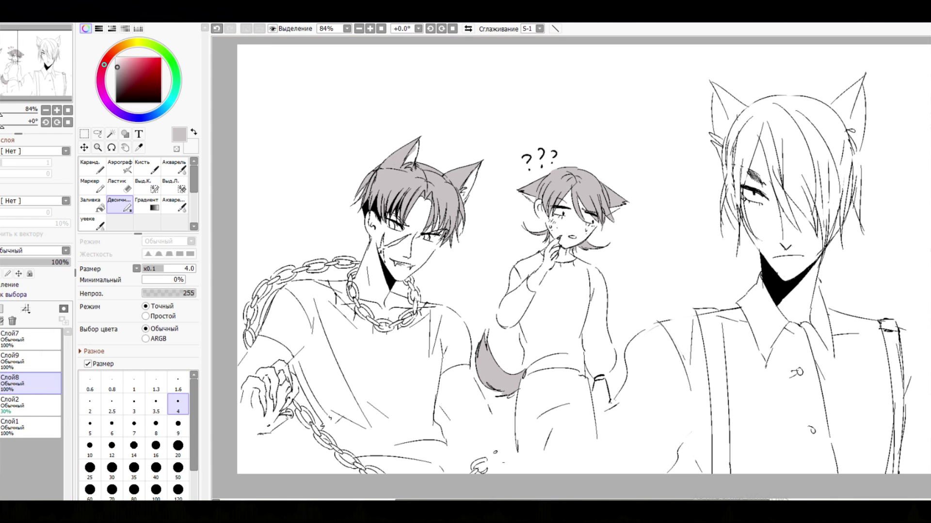
Step: Repaint the chained character's hair and ears light pinkish brown on the transparency-locked layer Слой8 with the binary pen at size 120
{"action": "left_click_drag", "start_coordinate": [156, 49], "coordinate": [114, 52]}
{"action": "left_click", "coordinate": [123, 65]}
{"action": "left_click", "coordinate": [178, 489]}
{"action": "left_click_drag", "start_coordinate": [382, 189], "coordinate": [456, 145]}
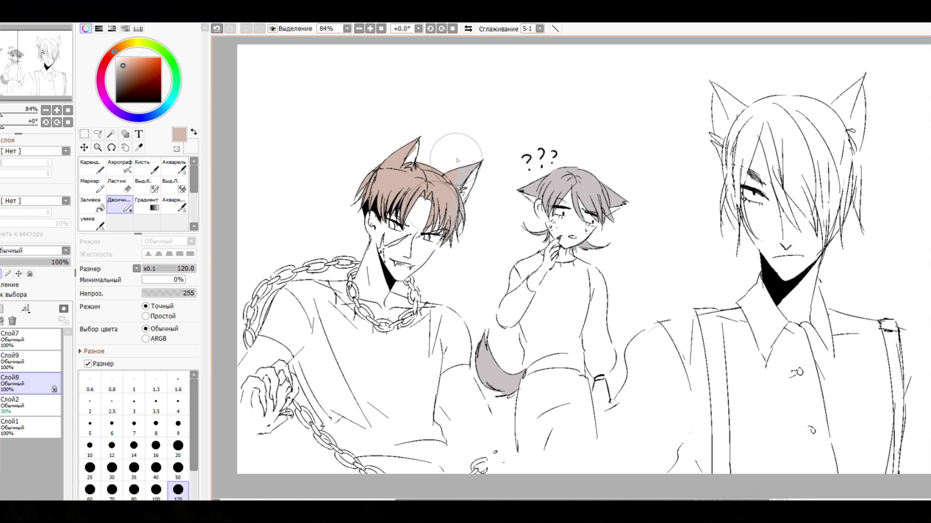
{"action": "scroll", "coordinate": [420, 264], "scroll_direction": "up", "scroll_amount": 2}
Step: Add layer Слой10 above Слой8 and repaint the chained character's hair and ears dark greyish brown on Слой8 at size 120
{"action": "left_click", "coordinate": [2, 309]}
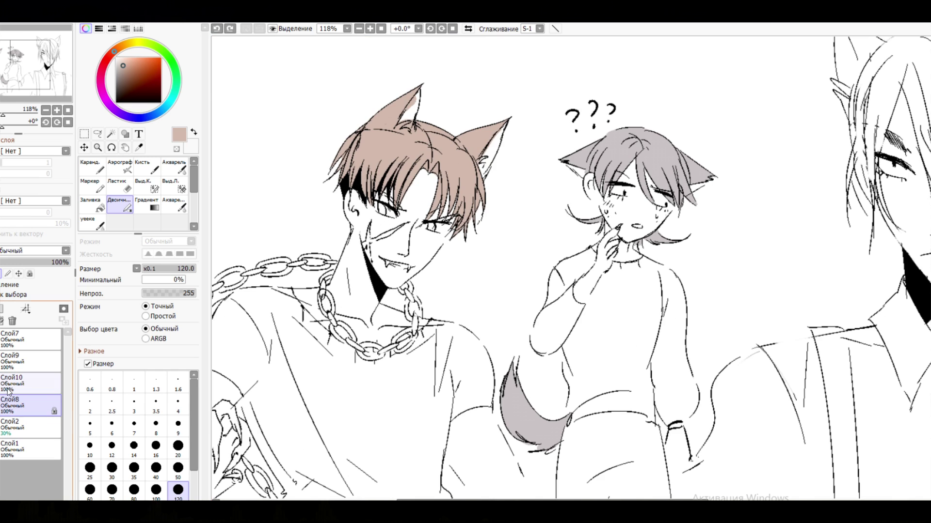
{"action": "left_click", "coordinate": [122, 76]}
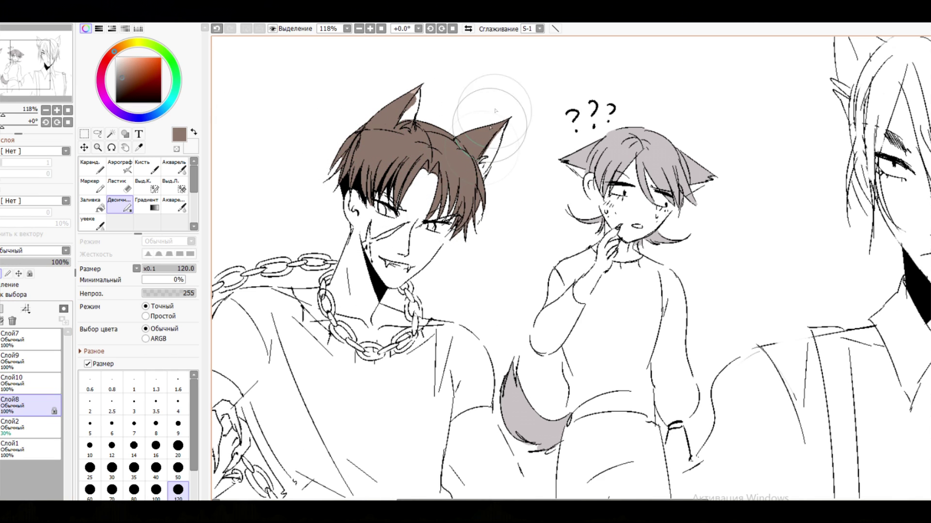
{"action": "scroll", "coordinate": [482, 103], "scroll_direction": "down", "scroll_amount": 5}
{"action": "scroll", "coordinate": [447, 323], "scroll_direction": "up", "scroll_amount": 4}
{"action": "left_click_drag", "start_coordinate": [368, 189], "coordinate": [450, 92]}
{"action": "left_click_drag", "start_coordinate": [436, 213], "coordinate": [509, 102]}
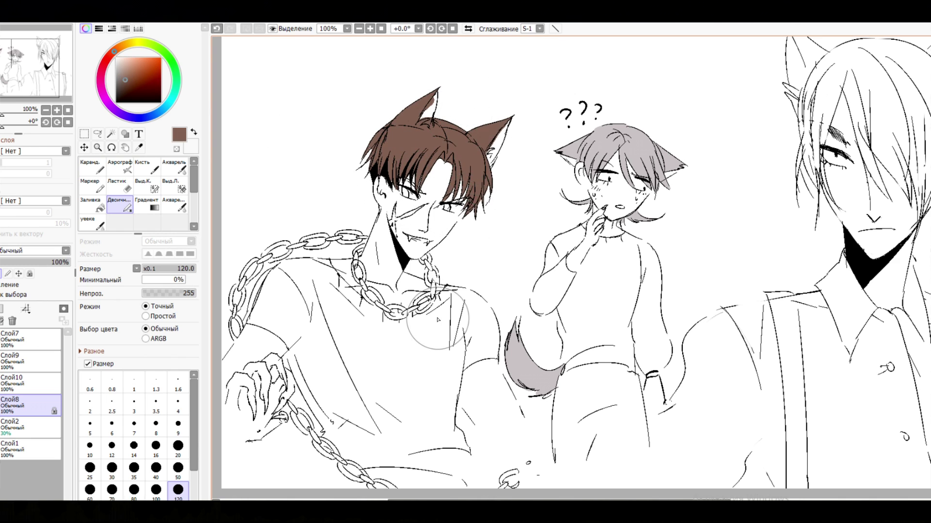
{"action": "scroll", "coordinate": [476, 276], "scroll_direction": "down", "scroll_amount": 3}
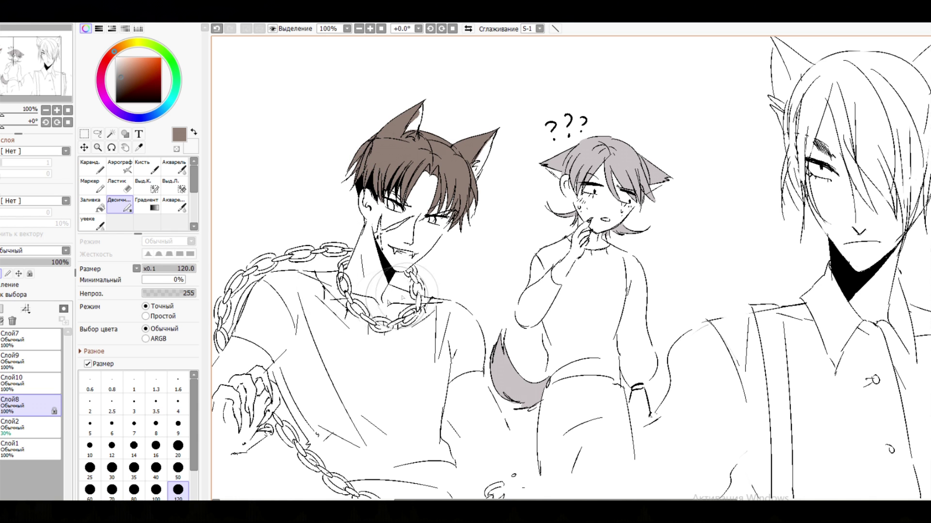
{"action": "scroll", "coordinate": [460, 330], "scroll_direction": "down", "scroll_amount": 2}
{"action": "scroll", "coordinate": [412, 360], "scroll_direction": "up", "scroll_amount": 2}
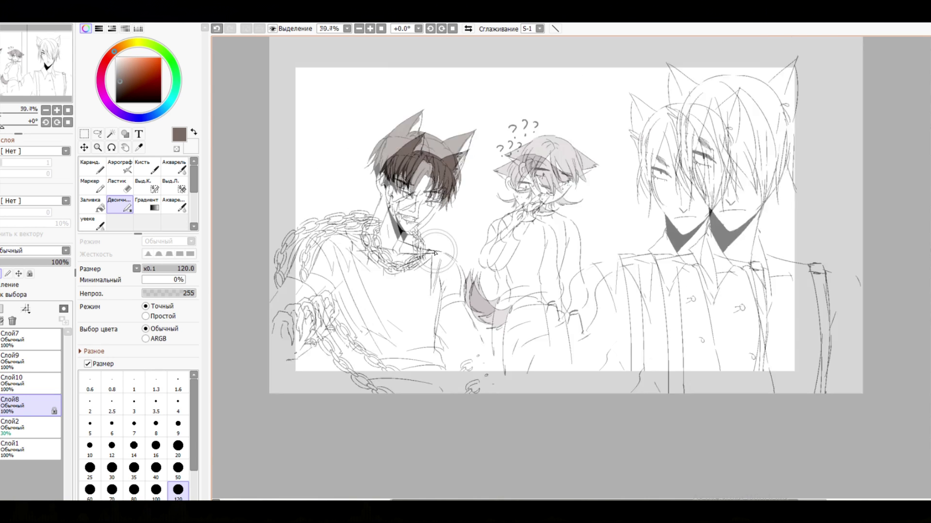
{"action": "scroll", "coordinate": [378, 316], "scroll_direction": "up", "scroll_amount": 1}
{"action": "scroll", "coordinate": [378, 316], "scroll_direction": "up", "scroll_amount": 2}
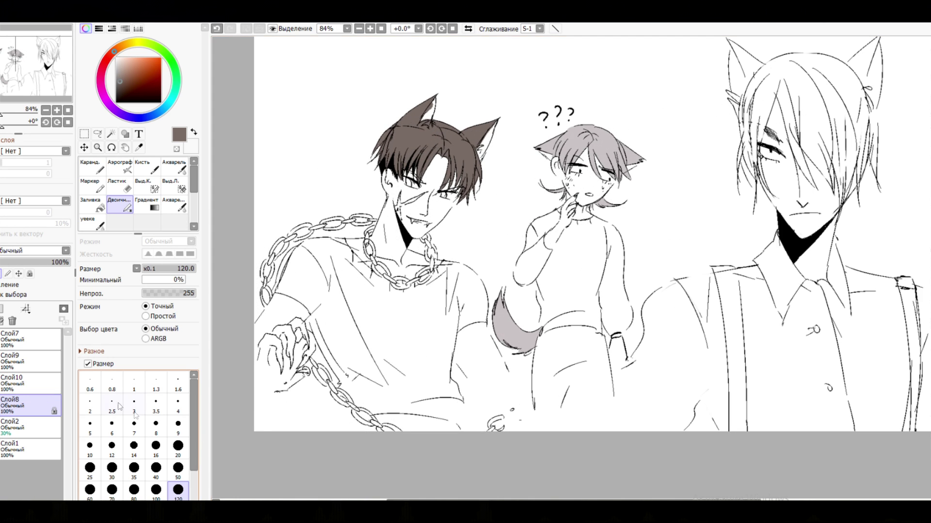
Step: Add layer Слой11 below Слой8 and fill in the suspendered character's hair light pinkish brown with the binary pen at size 9
{"action": "key", "text": "ctrl+shift+n"}
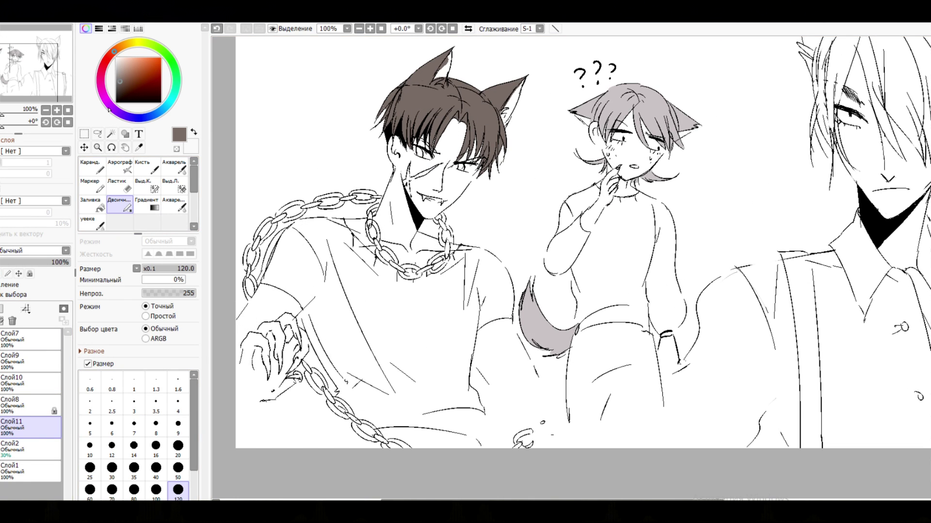
{"action": "left_click_drag", "start_coordinate": [378, 262], "coordinate": [354, 378]}
{"action": "key", "text": "ctrl+z"}
{"action": "mouse_move", "coordinate": [383, 281]}
{"action": "left_mouse_down"}
{"action": "mouse_move", "coordinate": [339, 387]}
{"action": "mouse_move", "coordinate": [359, 398]}
{"action": "left_mouse_up"}
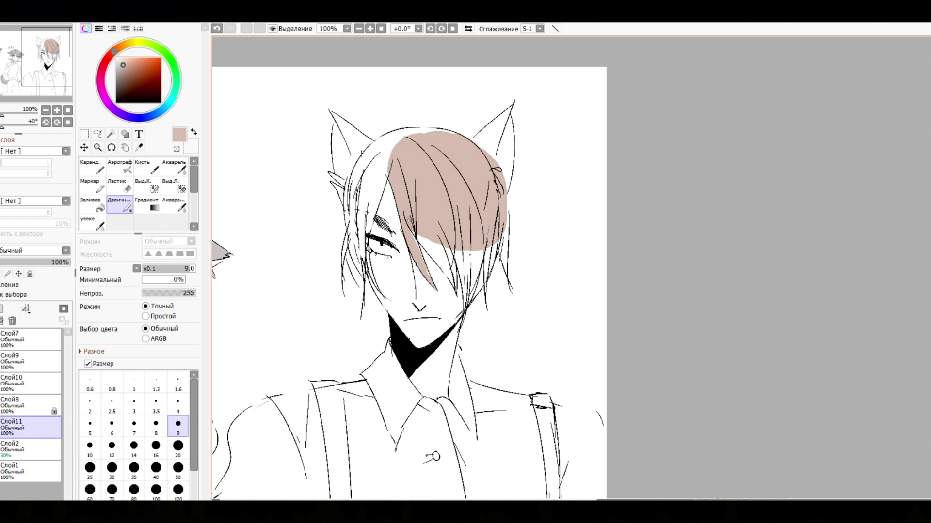
{"action": "left_click_drag", "start_coordinate": [426, 246], "coordinate": [451, 279]}
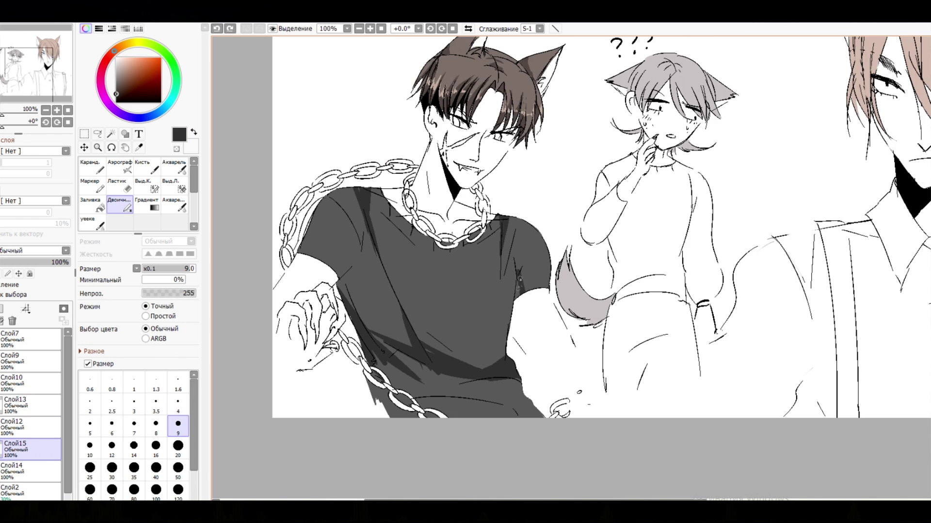
Step: Paint dark grey shadow over the lower part of the chained character's T-shirt on layer Слой15 at size 50
{"action": "left_click", "coordinate": [178, 467]}
{"action": "left_click_drag", "start_coordinate": [363, 339], "coordinate": [553, 417]}
{"action": "left_click_drag", "start_coordinate": [408, 417], "coordinate": [361, 369]}
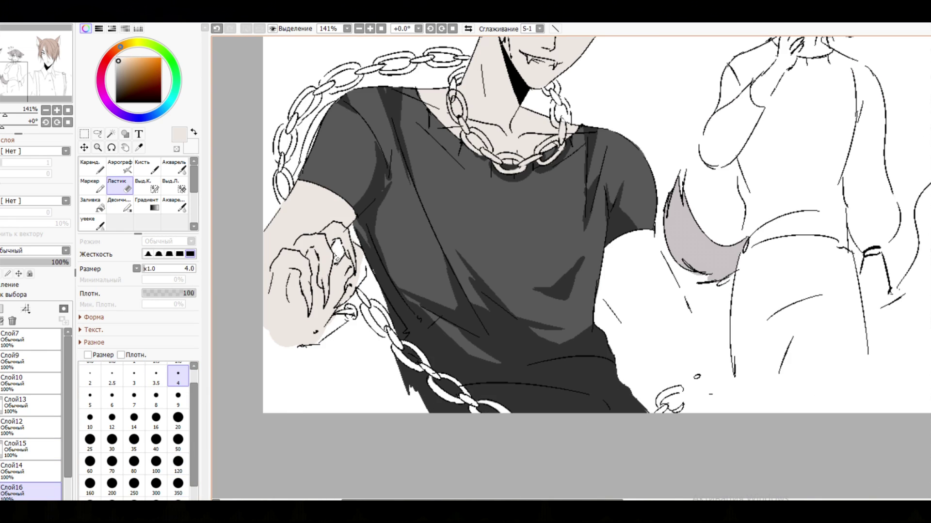
Step: Paint the chained character's hand and both forearms in the pale skin tone on layer Слой16 with the binary pen at size 20
{"action": "left_click", "coordinate": [119, 206]}
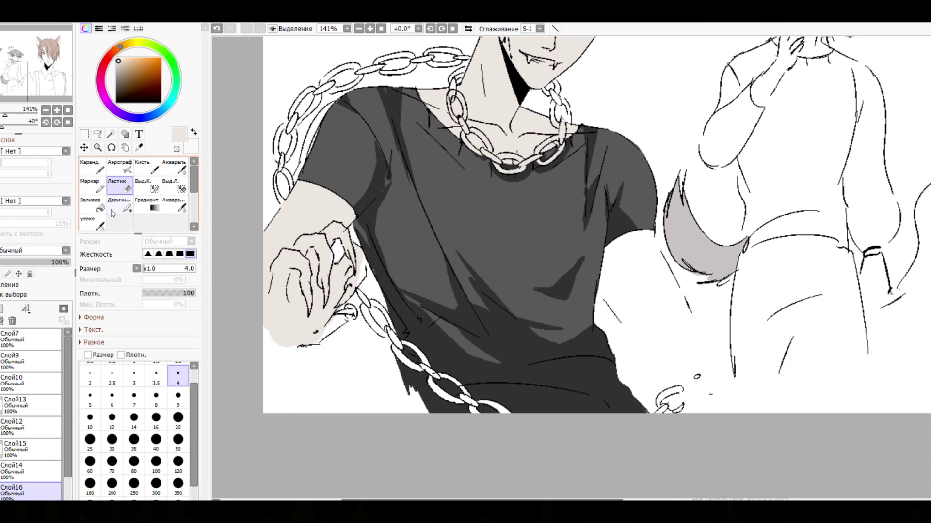
{"action": "mouse_move", "coordinate": [280, 383]}
{"action": "left_mouse_down"}
{"action": "mouse_move", "coordinate": [310, 310]}
{"action": "mouse_move", "coordinate": [348, 316]}
{"action": "left_mouse_up"}
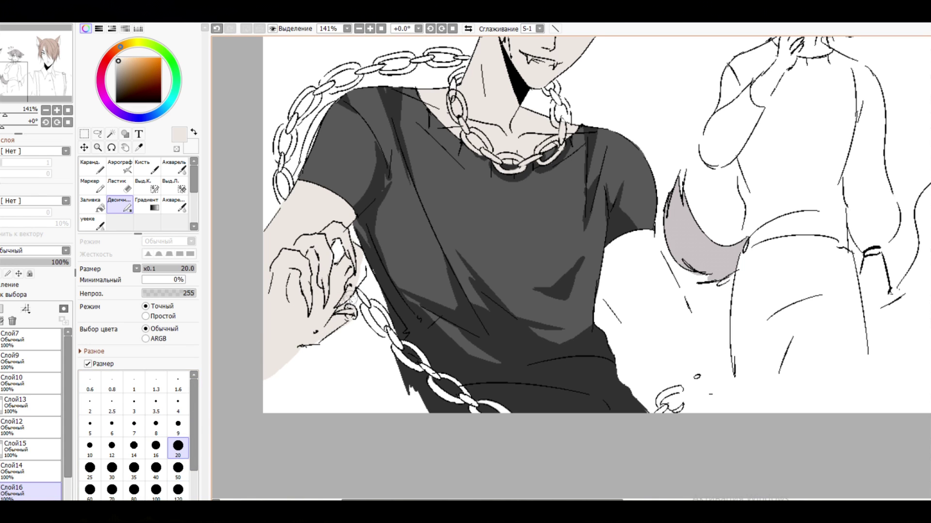
{"action": "scroll", "coordinate": [530, 253], "scroll_direction": "down", "scroll_amount": 2}
{"action": "scroll", "coordinate": [610, 243], "scroll_direction": "up", "scroll_amount": 2}
{"action": "mouse_move", "coordinate": [536, 303]}
{"action": "left_mouse_down"}
{"action": "mouse_move", "coordinate": [566, 326]}
{"action": "mouse_move", "coordinate": [542, 227]}
{"action": "mouse_move", "coordinate": [589, 338]}
{"action": "mouse_move", "coordinate": [613, 367]}
{"action": "mouse_move", "coordinate": [542, 336]}
{"action": "mouse_move", "coordinate": [552, 348]}
{"action": "mouse_move", "coordinate": [596, 340]}
{"action": "left_mouse_up"}
{"action": "scroll", "coordinate": [607, 276], "scroll_direction": "down", "scroll_amount": 2}
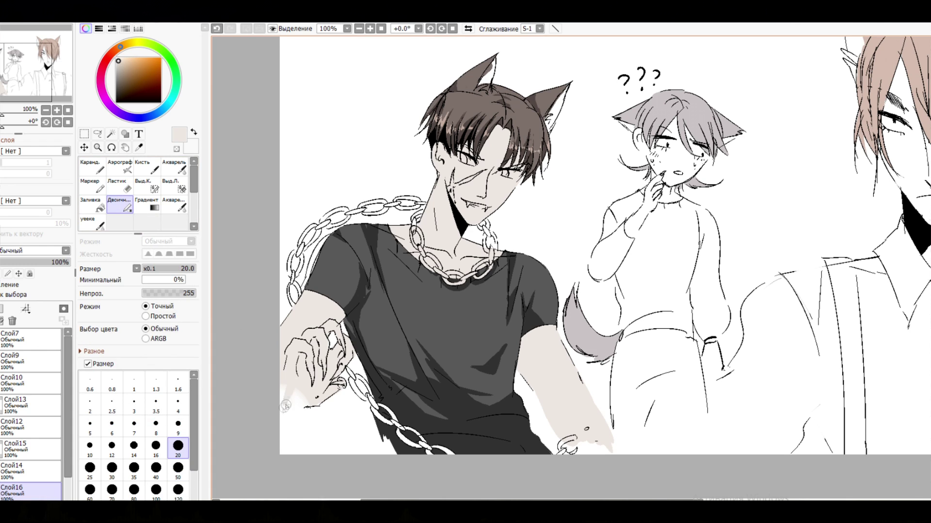
{"action": "scroll", "coordinate": [241, 452], "scroll_direction": "down", "scroll_amount": 3}
{"action": "scroll", "coordinate": [250, 420], "scroll_direction": "up", "scroll_amount": 5}
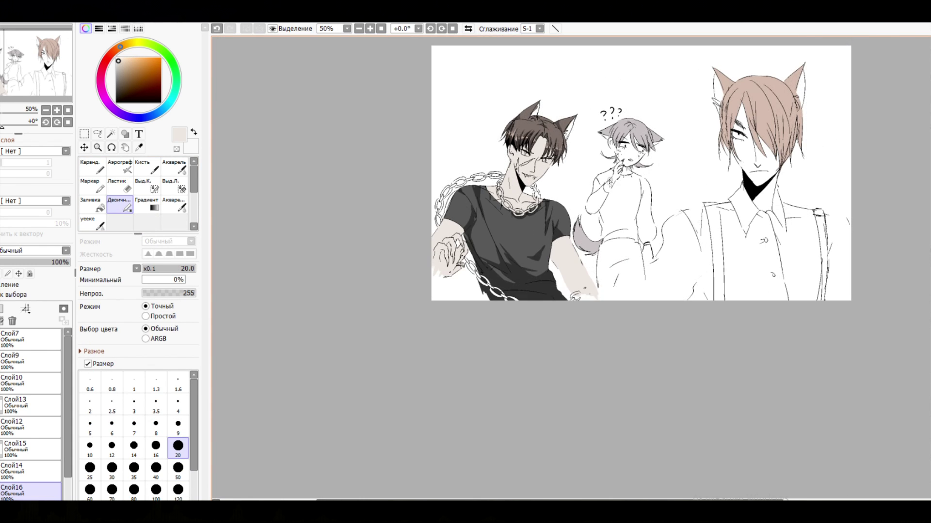
Step: Paint greyish-brown skin shadows on the chained character's forehead, neck, chest and arm on layer Слой17 at size 9
{"action": "scroll", "coordinate": [460, 155], "scroll_direction": "up", "scroll_amount": 5}
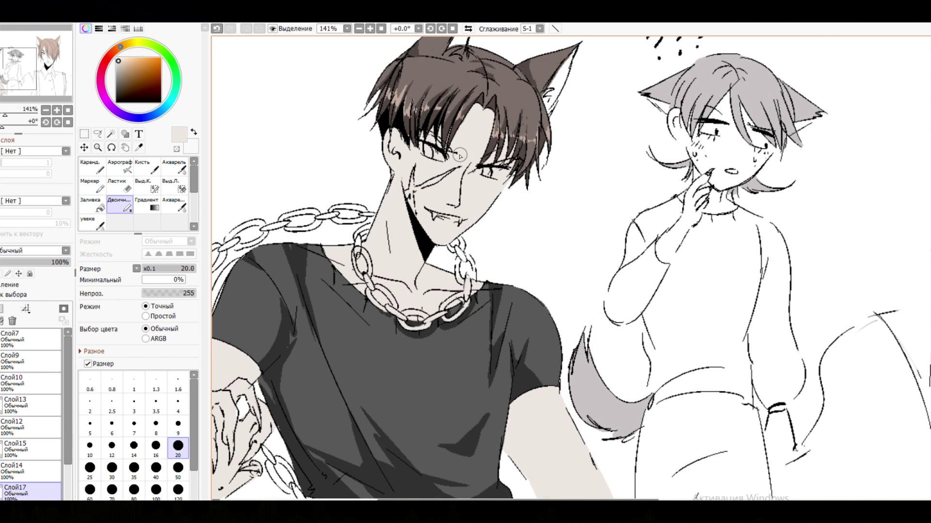
{"action": "left_click", "coordinate": [121, 72]}
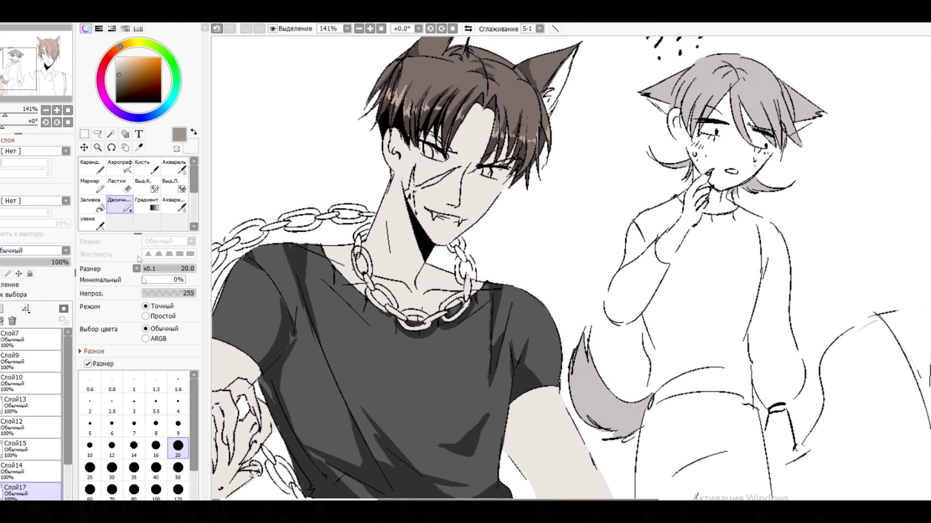
{"action": "left_click", "coordinate": [178, 424]}
{"action": "left_click_drag", "start_coordinate": [477, 105], "coordinate": [460, 161]}
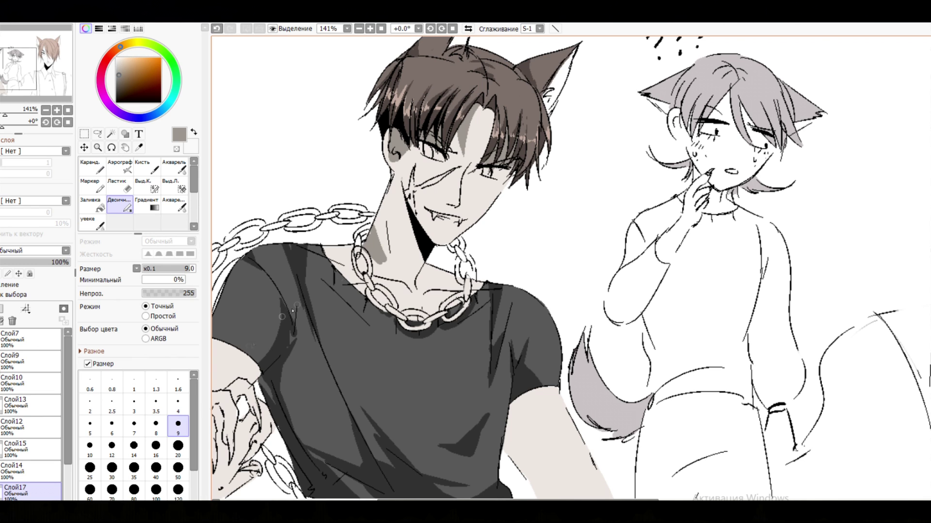
{"action": "mouse_move", "coordinate": [324, 247]}
{"action": "left_mouse_down"}
{"action": "mouse_move", "coordinate": [421, 284]}
{"action": "mouse_move", "coordinate": [399, 246]}
{"action": "mouse_move", "coordinate": [412, 249]}
{"action": "mouse_move", "coordinate": [419, 286]}
{"action": "mouse_move", "coordinate": [478, 286]}
{"action": "left_mouse_up"}
{"action": "left_click_drag", "start_coordinate": [537, 385], "coordinate": [514, 460]}
Step: Reduce the binary pen to size 4 and colour both of the chained character's irises amber yellow on layer Слой17
{"action": "key", "text": "bracketleft"}
{"action": "key", "text": "bracketleft"}
{"action": "key", "text": "bracketleft"}
{"action": "key", "text": "bracketleft"}
{"action": "key", "text": "bracketleft"}
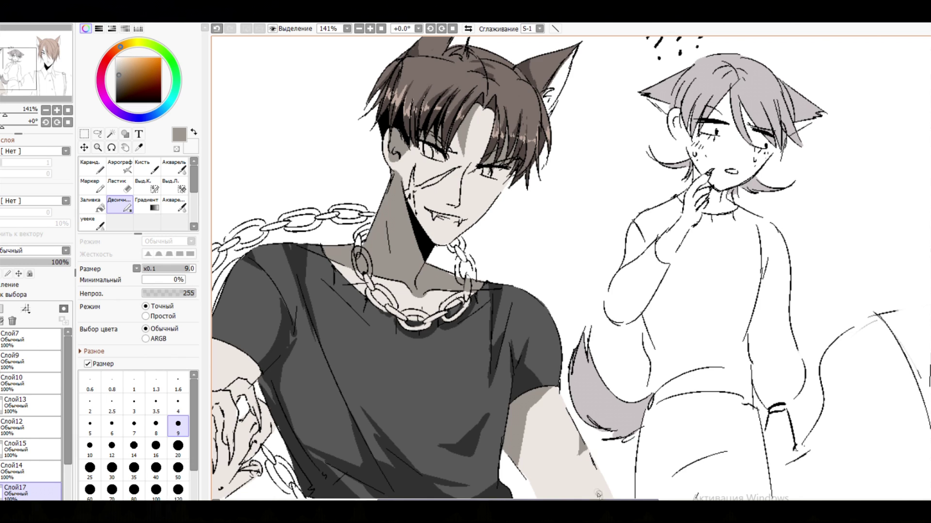
{"action": "scroll", "coordinate": [599, 495], "scroll_direction": "left", "scroll_amount": 5}
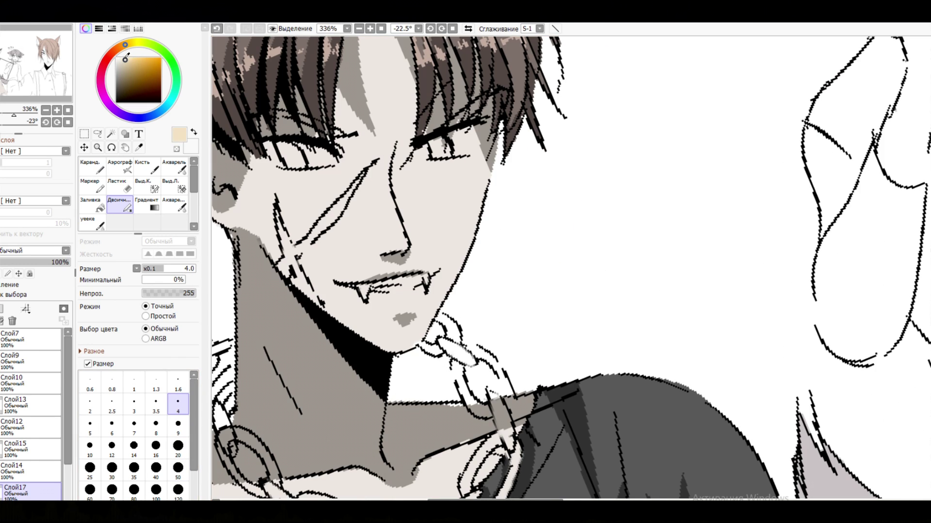
{"action": "left_click_drag", "start_coordinate": [125, 58], "coordinate": [140, 60]}
{"action": "left_click_drag", "start_coordinate": [290, 146], "coordinate": [339, 165]}
{"action": "scroll", "coordinate": [478, 131], "scroll_direction": "down", "scroll_amount": 4}
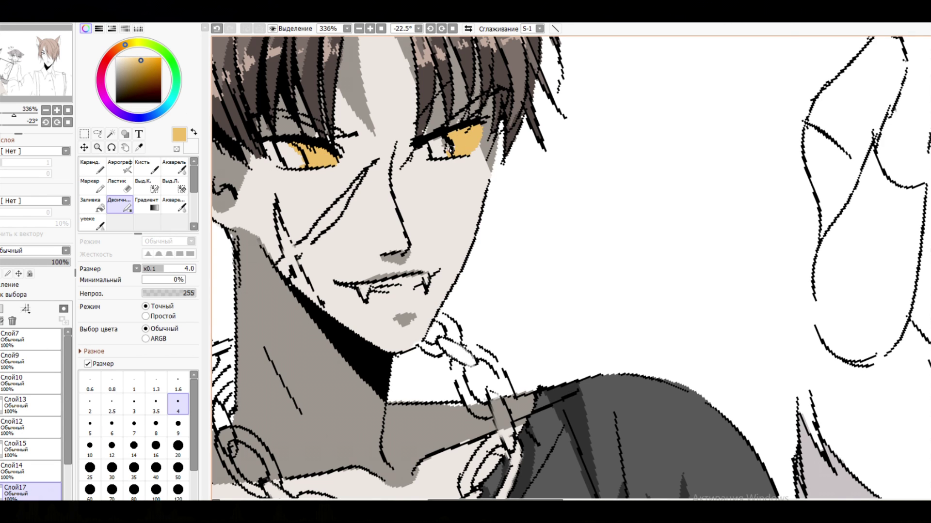
Step: Paint the inner part of both of the chained character's eyes dark brown with the binary pen at size 4
{"action": "key", "text": "Home"}
{"action": "scroll", "coordinate": [426, 248], "scroll_direction": "up", "scroll_amount": 2}
{"action": "scroll", "coordinate": [426, 248], "scroll_direction": "up", "scroll_amount": 3}
{"action": "left_click", "coordinate": [334, 194], "text": "alt"}
{"action": "left_click_drag", "start_coordinate": [315, 172], "coordinate": [352, 216]}
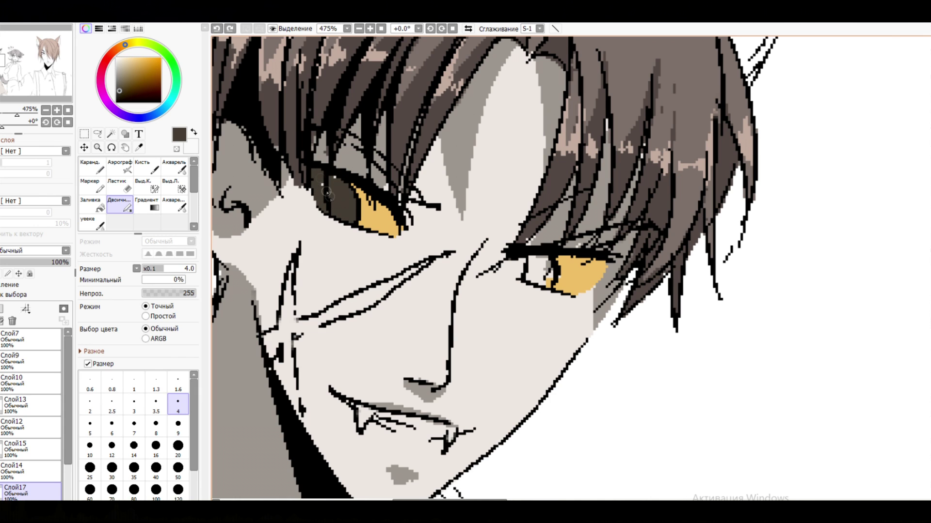
{"action": "mouse_move", "coordinate": [533, 260]}
{"action": "left_mouse_down"}
{"action": "mouse_move", "coordinate": [526, 272]}
{"action": "mouse_move", "coordinate": [543, 281]}
{"action": "left_mouse_up"}
{"action": "key", "text": "e"}
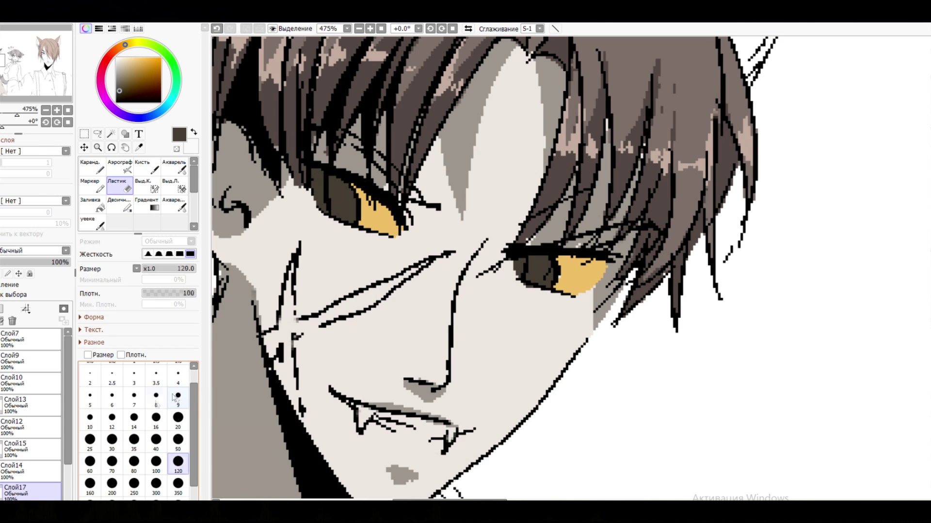
{"action": "key", "text": "e"}
Step: Sample the skin shadow colour near the ear and shade beneath both of the chained character's eyes
{"action": "left_click", "coordinate": [242, 228], "text": "alt"}
{"action": "left_click_drag", "start_coordinate": [311, 209], "coordinate": [368, 234]}
{"action": "left_click_drag", "start_coordinate": [516, 284], "coordinate": [581, 304]}
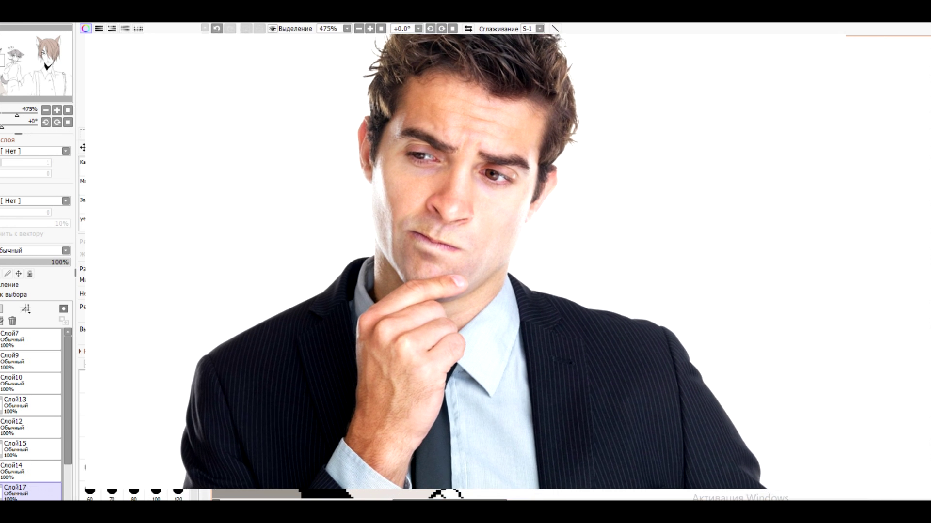
Step: Colour the scars on the chained character's cheek muted mauve on layer Слой17 with the binary pen at size 4
{"action": "key", "text": "Home"}
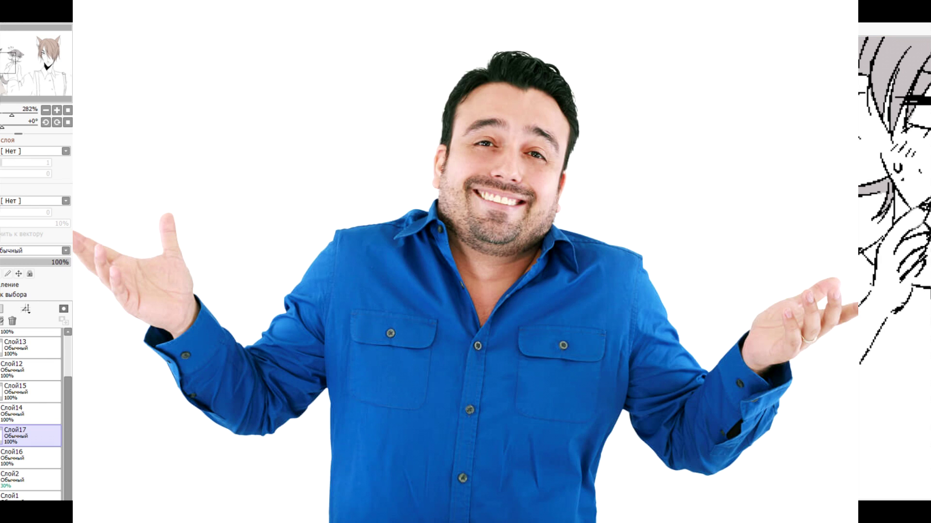
{"action": "left_click_drag", "start_coordinate": [387, 215], "coordinate": [418, 196]}
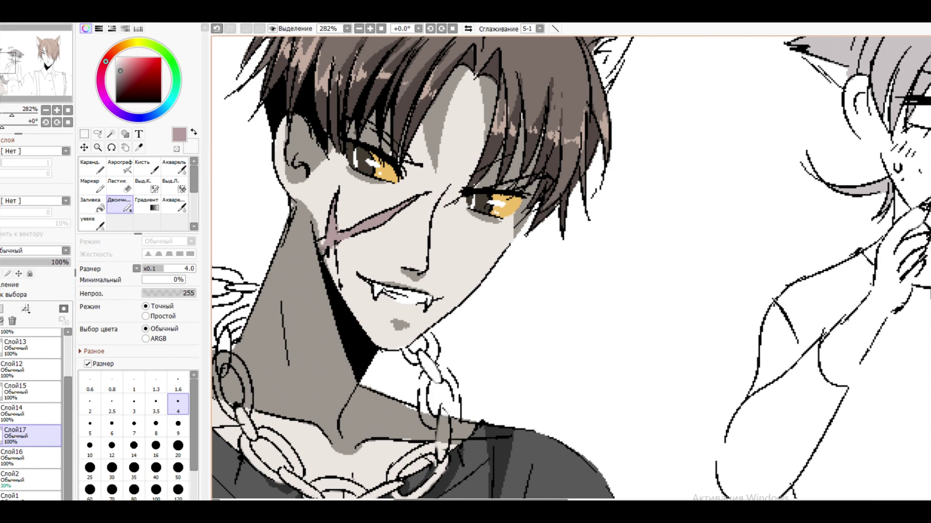
{"action": "scroll", "coordinate": [412, 189], "scroll_direction": "down", "scroll_amount": 4}
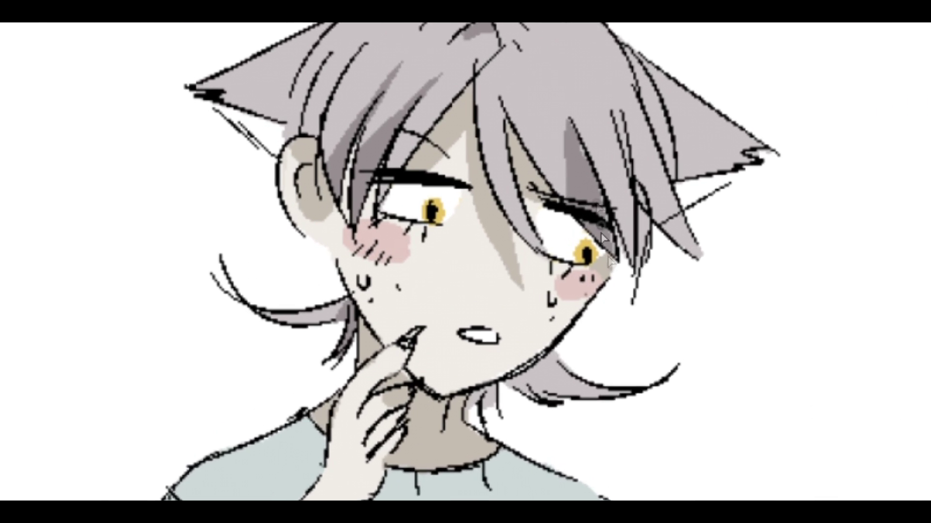
Step: Add darker shading to the middle character's fringe and pointed ear
{"action": "left_click_drag", "start_coordinate": [506, 165], "coordinate": [513, 217]}
{"action": "left_click_drag", "start_coordinate": [517, 194], "coordinate": [506, 159]}
{"action": "left_click_drag", "start_coordinate": [678, 73], "coordinate": [688, 118]}
{"action": "left_click_drag", "start_coordinate": [712, 25], "coordinate": [727, 160]}
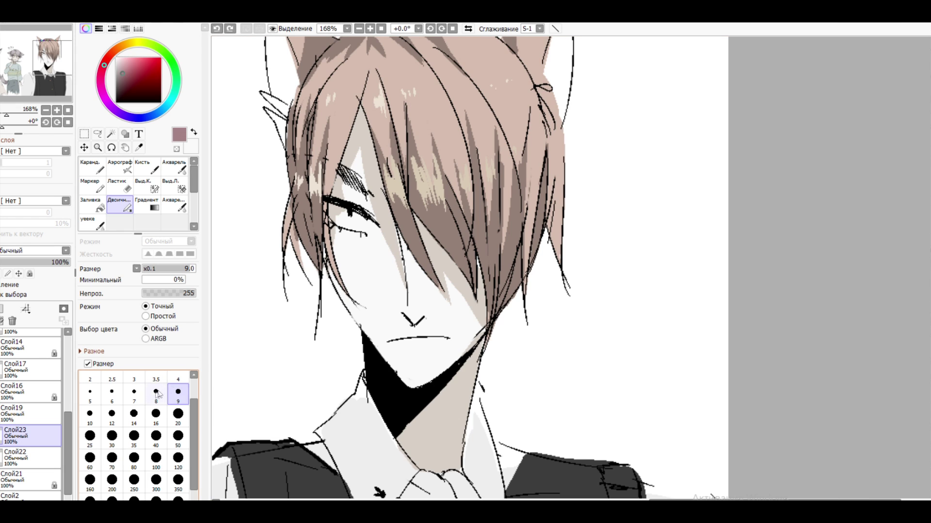
Step: Paint mauve scars across the vested character's face on layer Слой23 with the binary pen, starting at size 7 and reducing it
{"action": "key", "text": "bracketleft"}
{"action": "left_click_drag", "start_coordinate": [401, 234], "coordinate": [379, 279]}
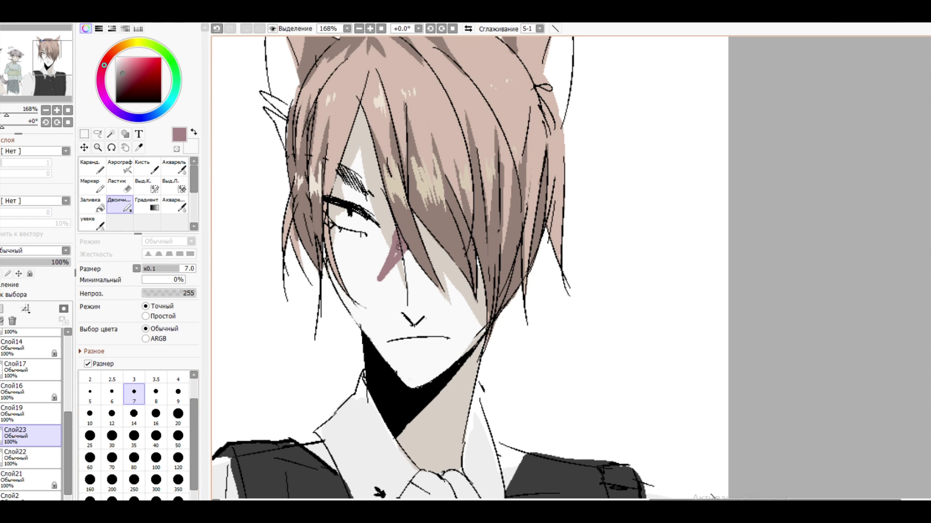
{"action": "key", "text": "bracketleft"}
{"action": "key", "text": "bracketleft"}
{"action": "key", "text": "bracketleft"}
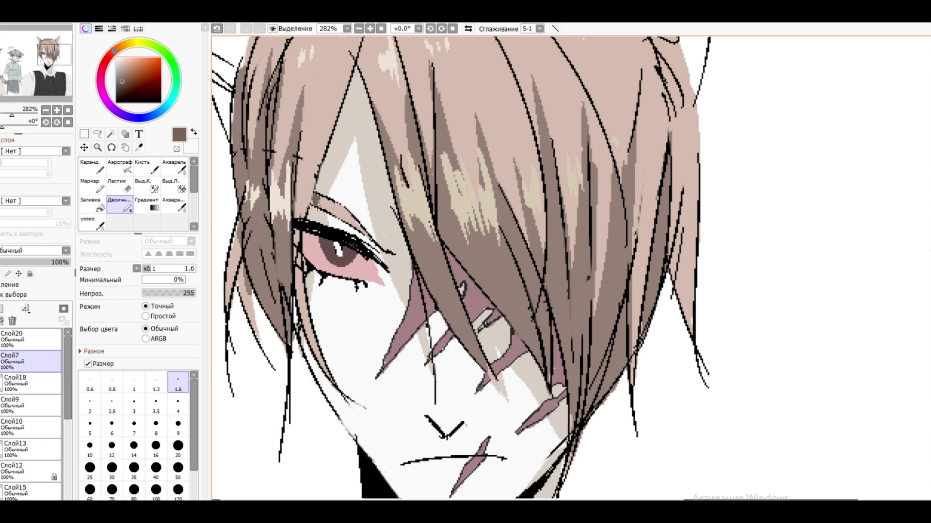
Step: Sample black from the vested character's eye outline as the drawing colour with layer Слой7 active
{"action": "scroll", "coordinate": [334, 205], "scroll_direction": "down", "scroll_amount": 9}
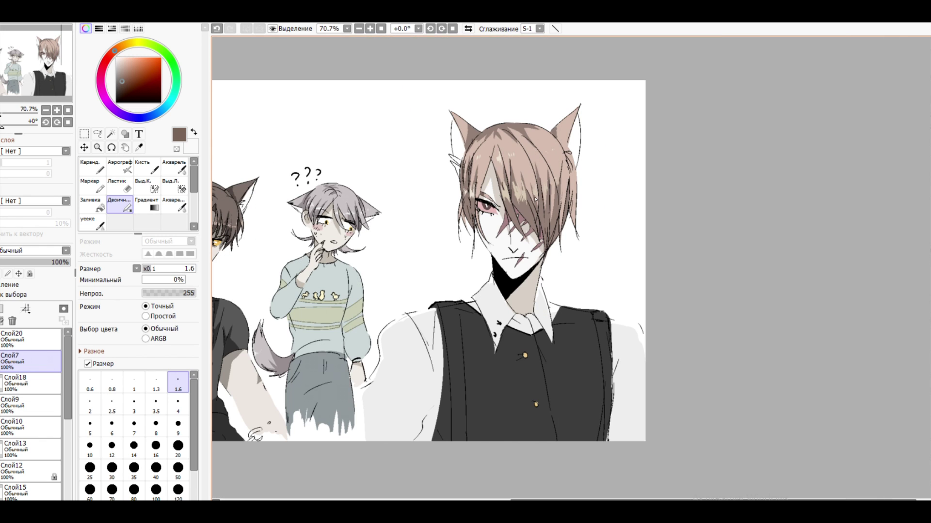
{"action": "scroll", "coordinate": [549, 190], "scroll_direction": "up", "scroll_amount": 9}
{"action": "left_click", "coordinate": [265, 218], "text": "alt"}
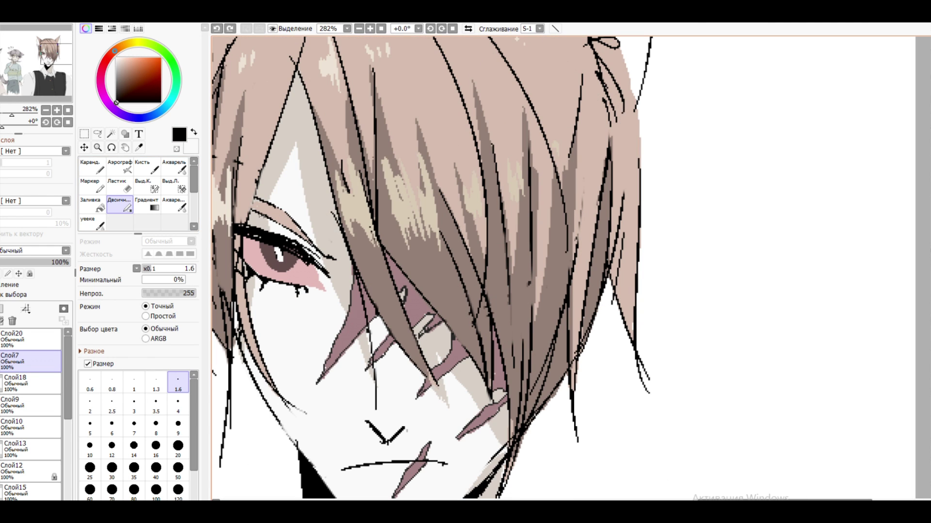
{"action": "scroll", "coordinate": [619, 196], "scroll_direction": "down", "scroll_amount": 9}
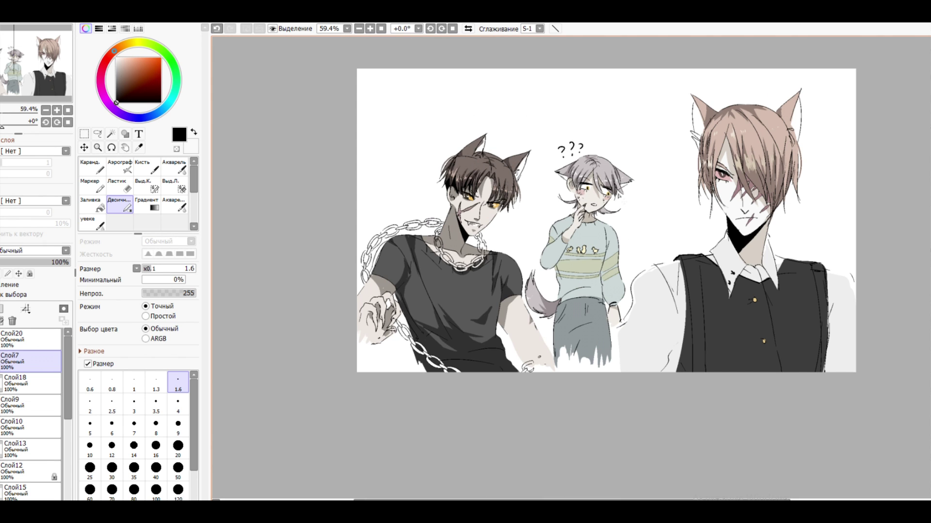
{"action": "left_click", "coordinate": [370, 28]}
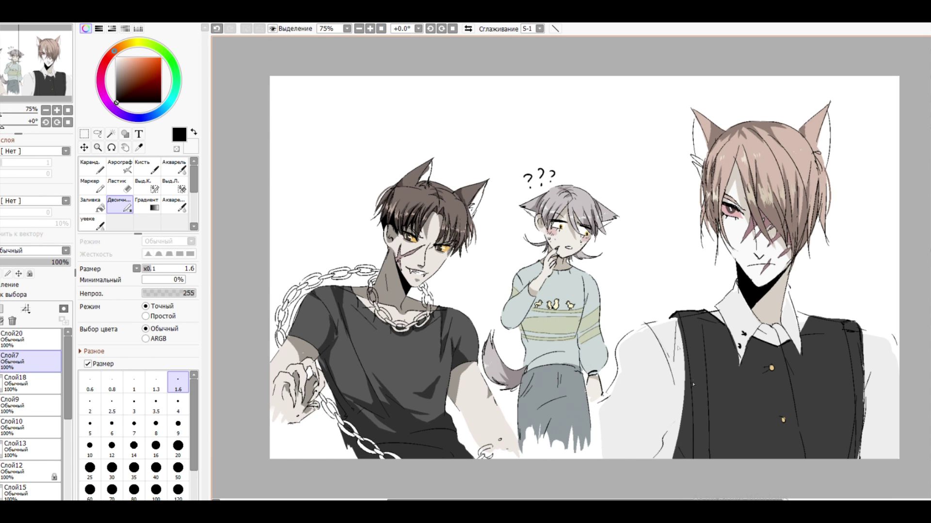